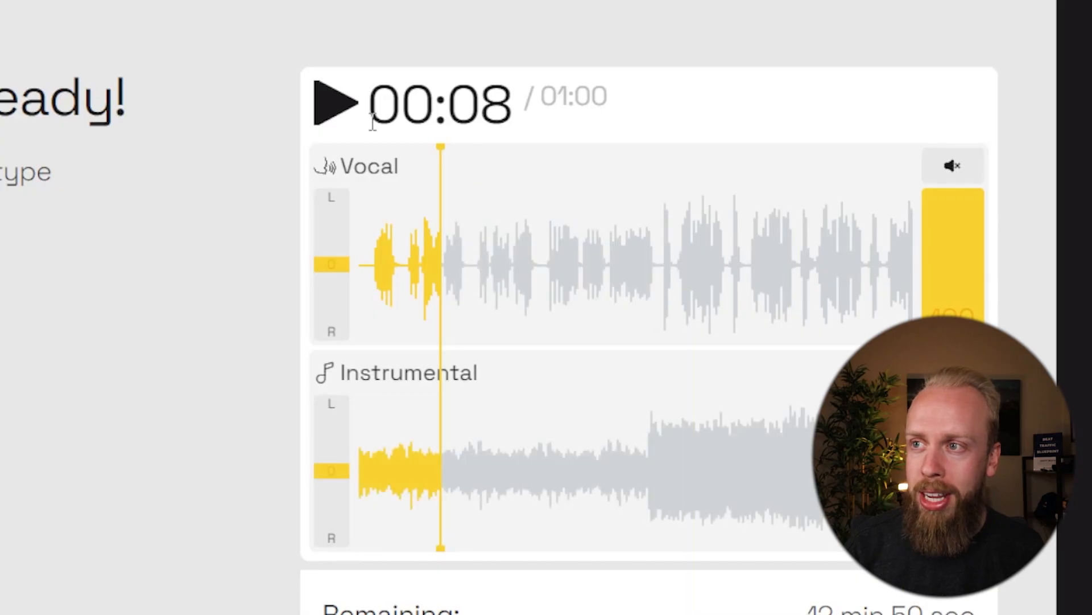
Preview the isolated vocal from the middle of the split track with the instrumental stem muted
left_click(329, 105)
left_click(953, 373)
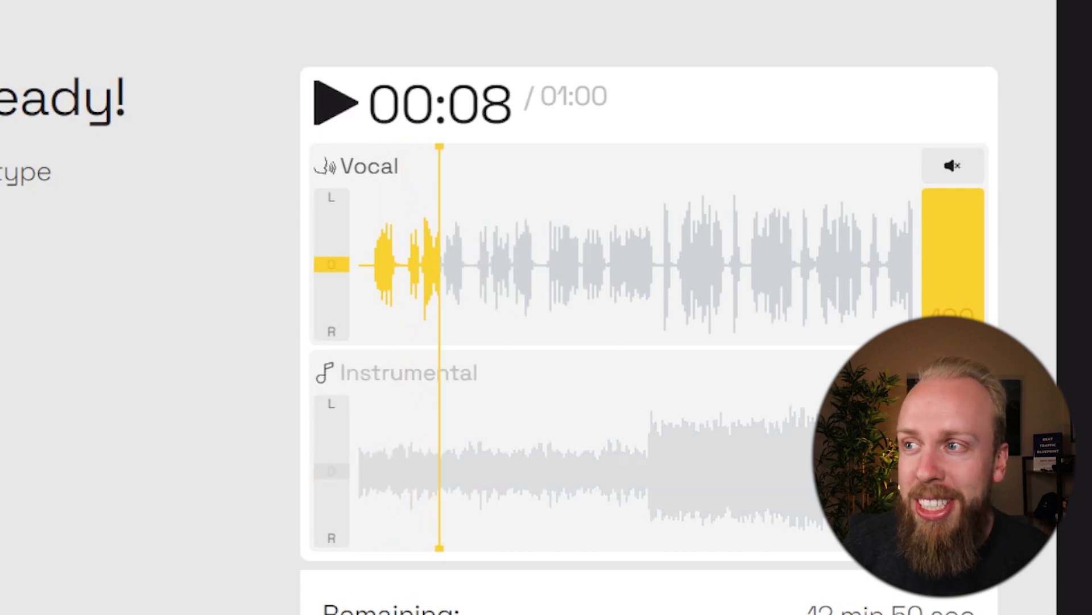
left_click(661, 263)
left_click(326, 112)
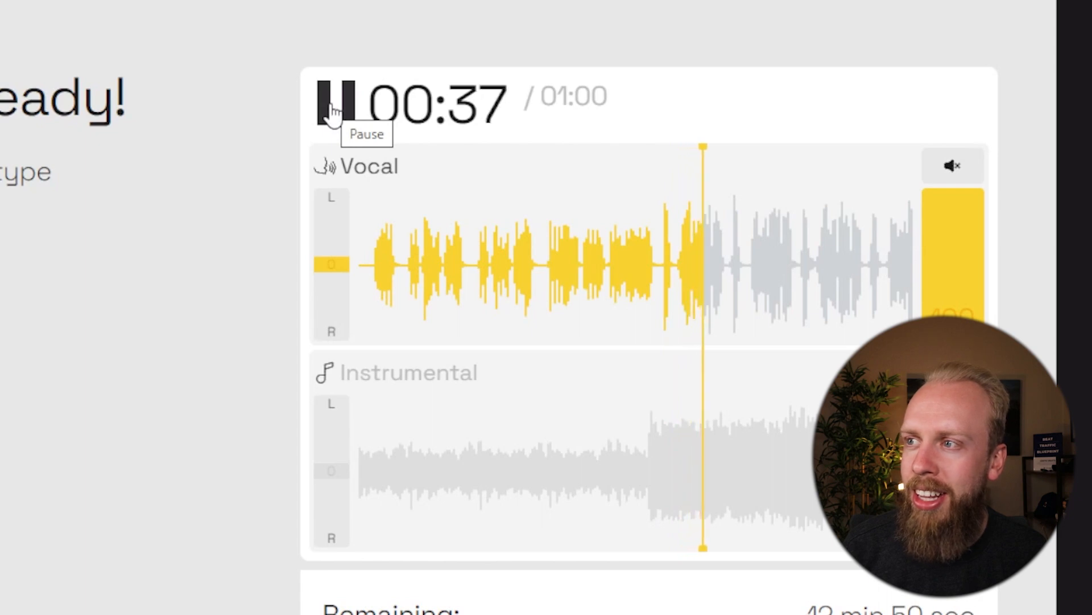
left_click(333, 111)
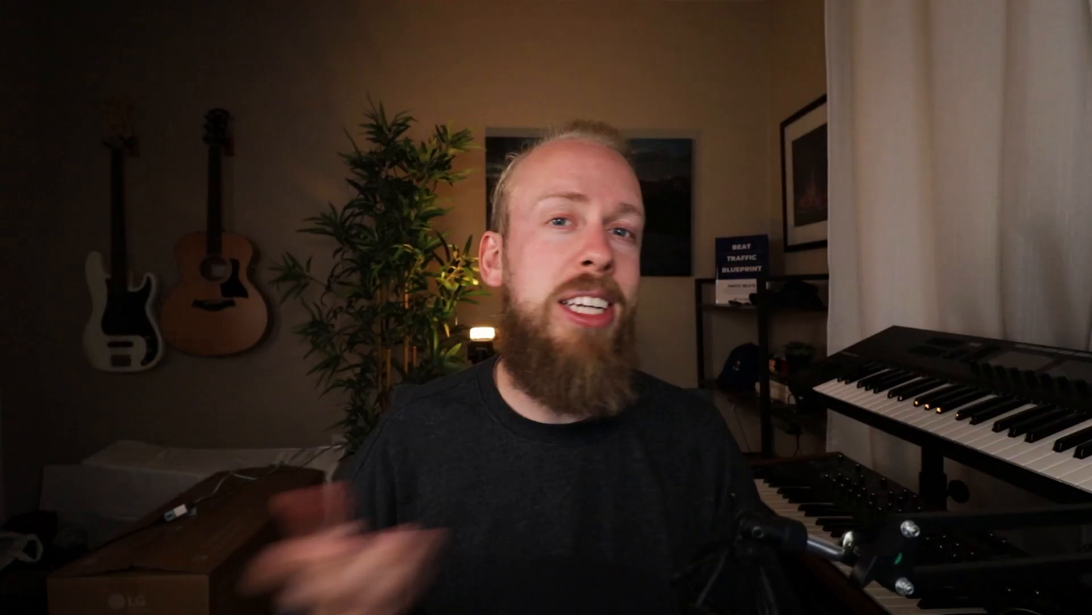
Download the full vocal stem and load it into a maximized Edison window in FL Studio
left_click(889, 214)
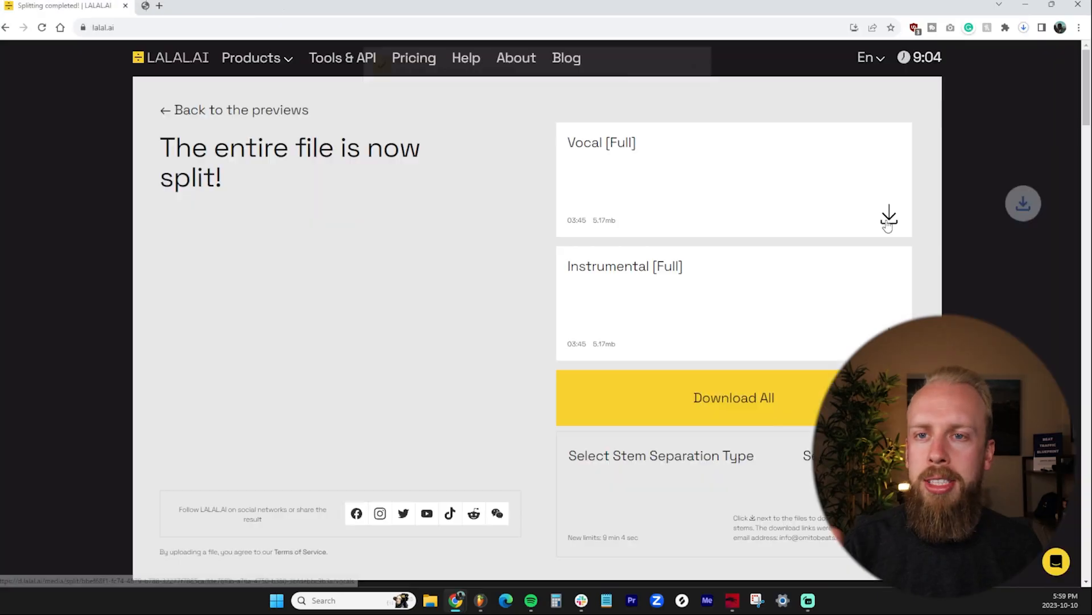
left_click(480, 599)
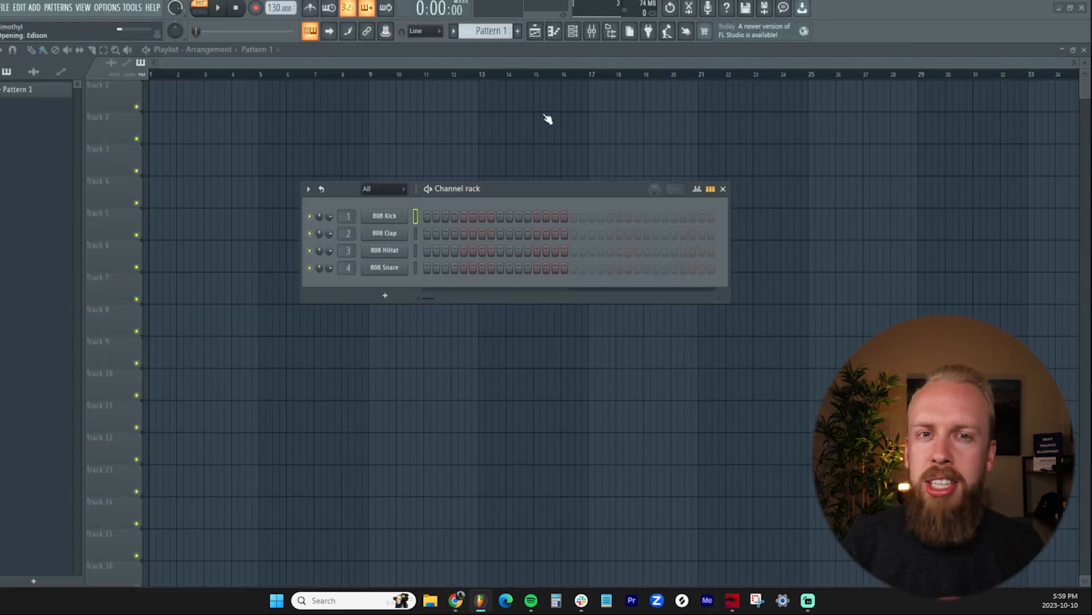
left_click_drag(292, 134, 585, 154)
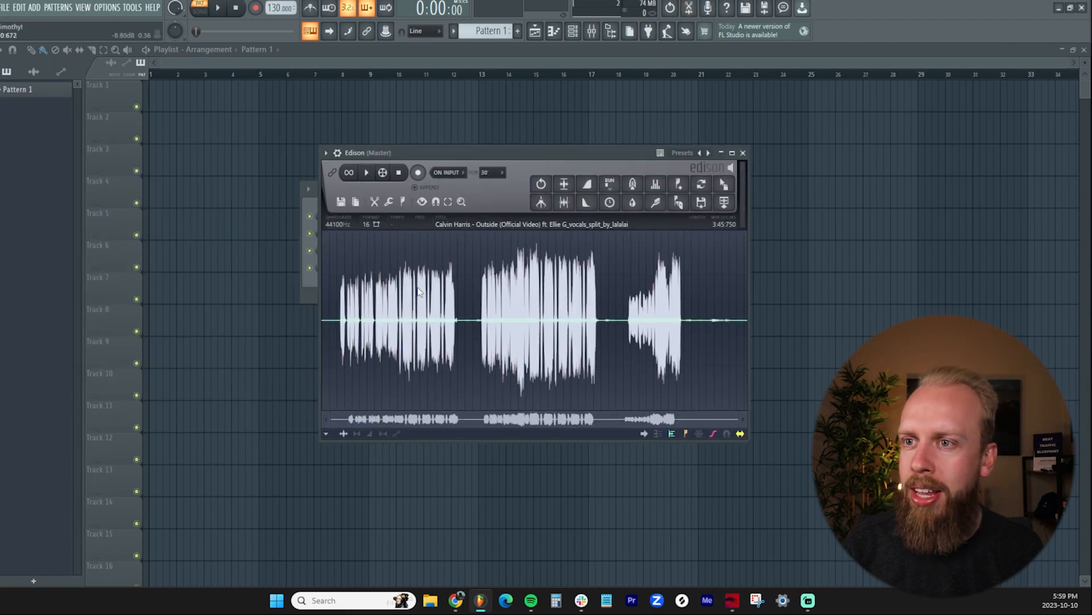
double_click(497, 152)
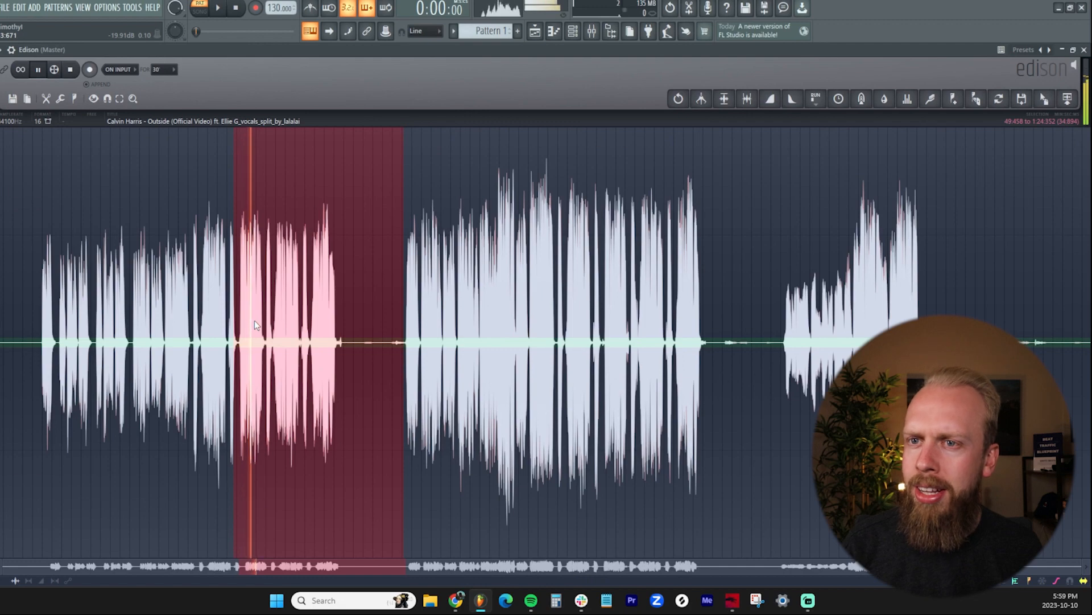
Audition the opening phrase of the third vocal section and extend the selection to 2:43:015–2:55:799
scroll(254, 318, "up", 2)
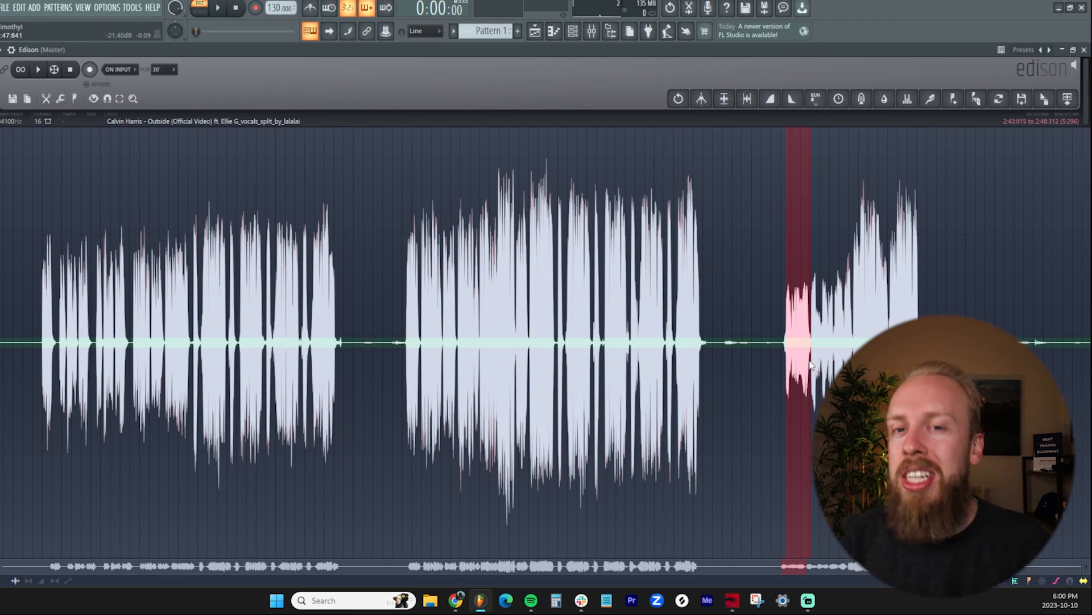
scroll(809, 361, "up", 5)
key("space")
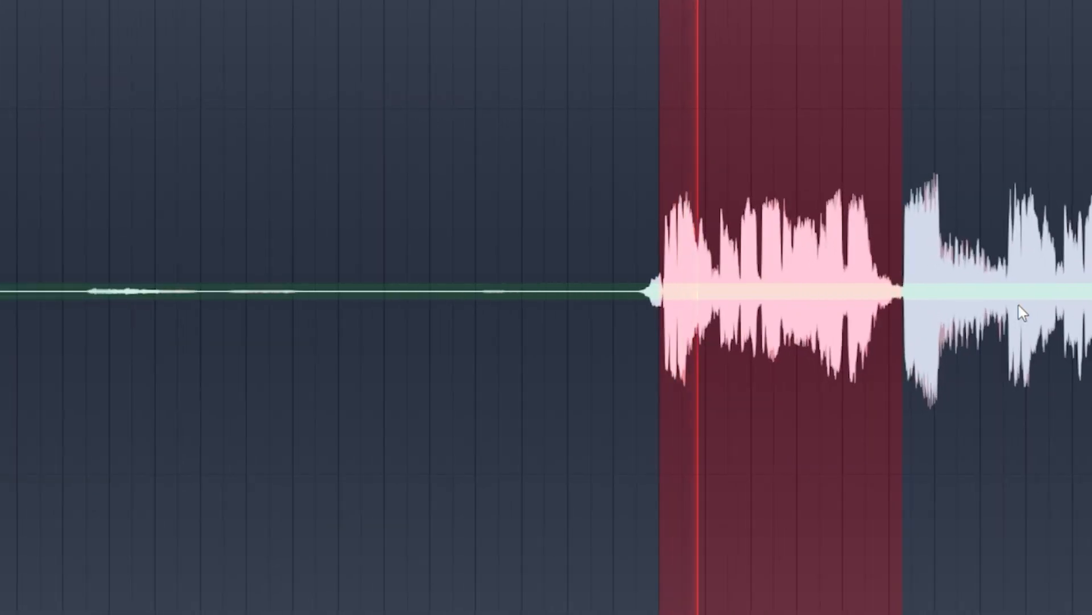
scroll(1018, 305, "right", 5)
left_click_drag(610, 324, 953, 335)
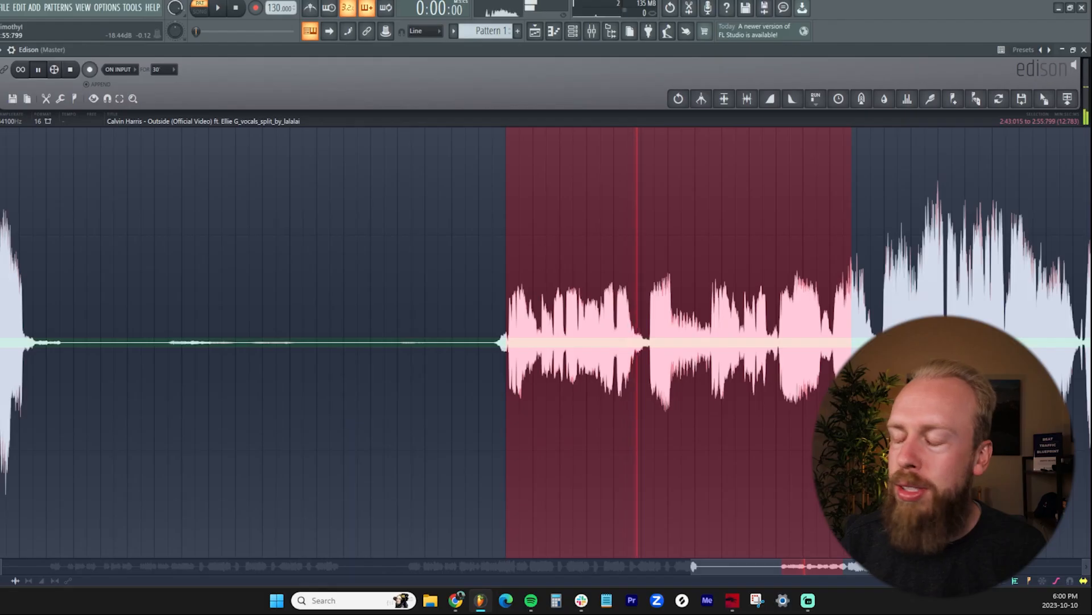
Trim the vocal selection to 2:43:108–2:55:108 so it starts and ends on the phrase, and play it back
left_click_drag(852, 367, 871, 367)
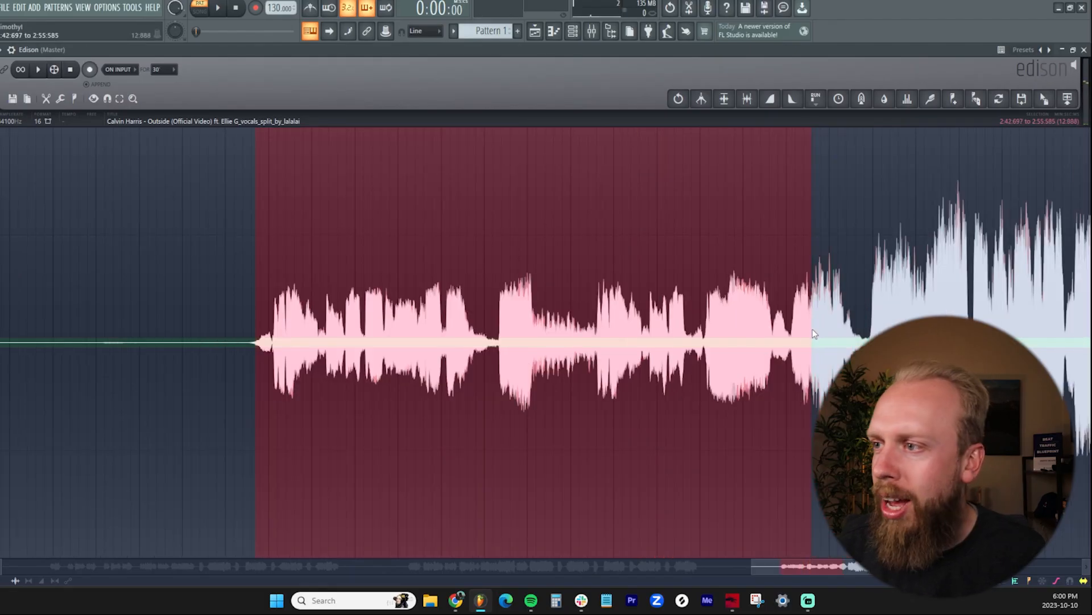
left_click_drag(812, 329, 792, 334)
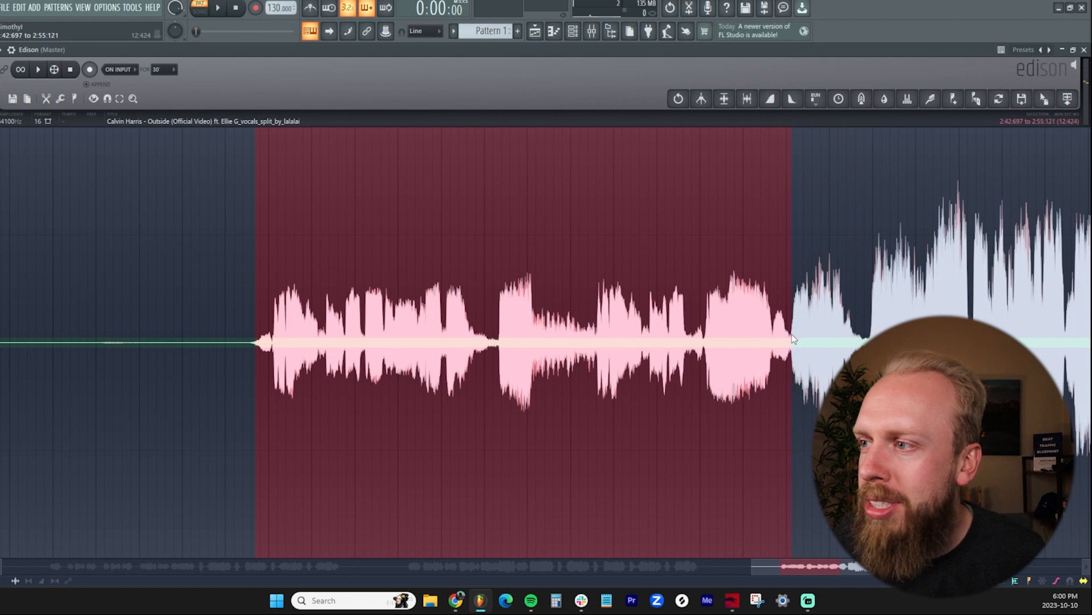
left_click_drag(256, 344, 275, 343)
key("space")
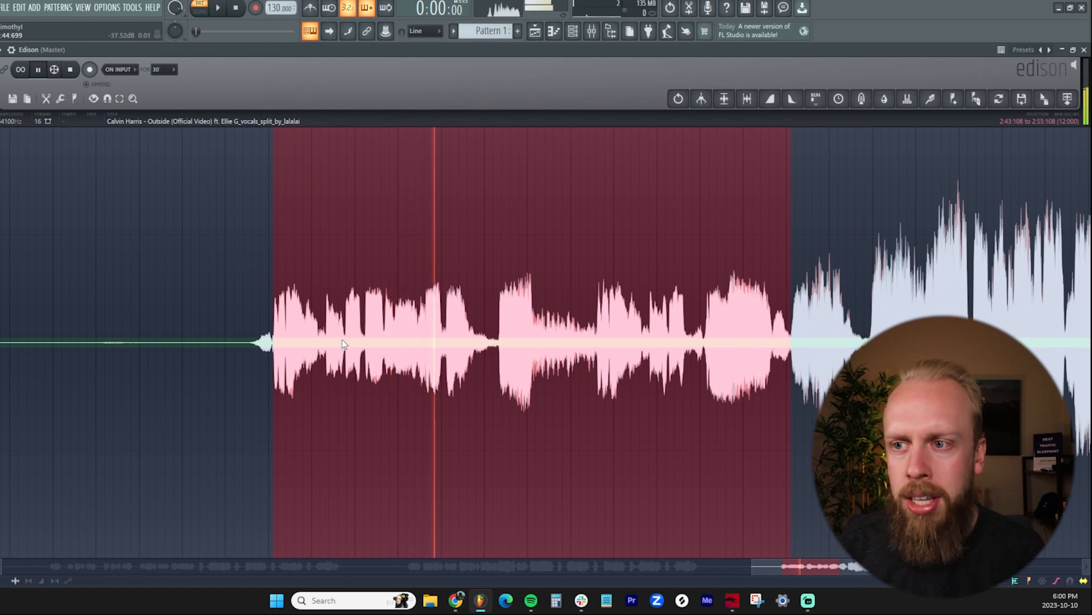
key("space")
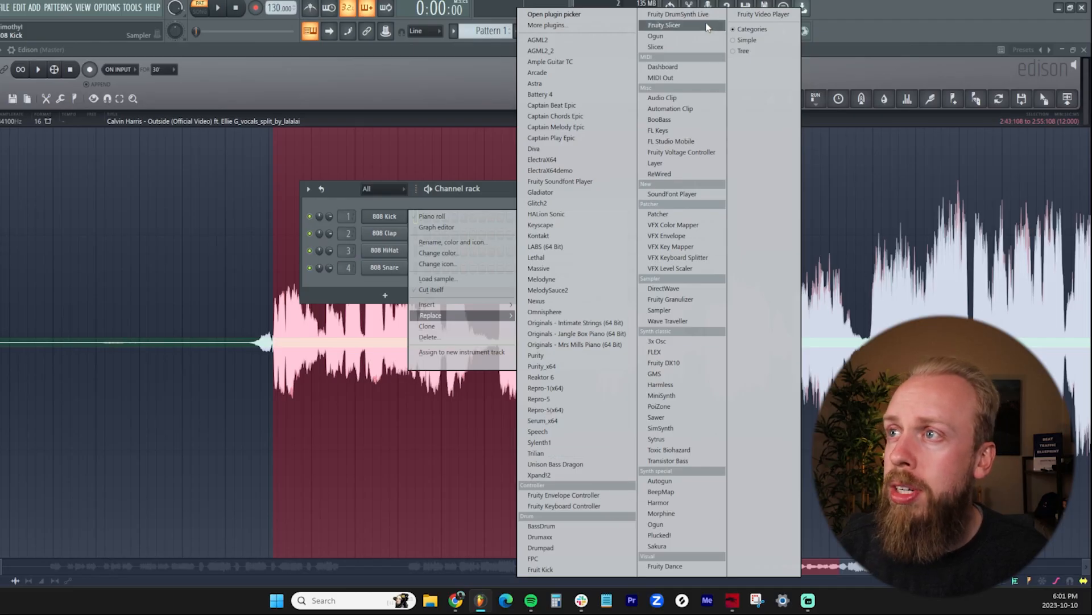
Replace the 808 Kick channel with Fruity Slicer, load the selected Edison vocal into it, and close Edison
left_click(665, 25)
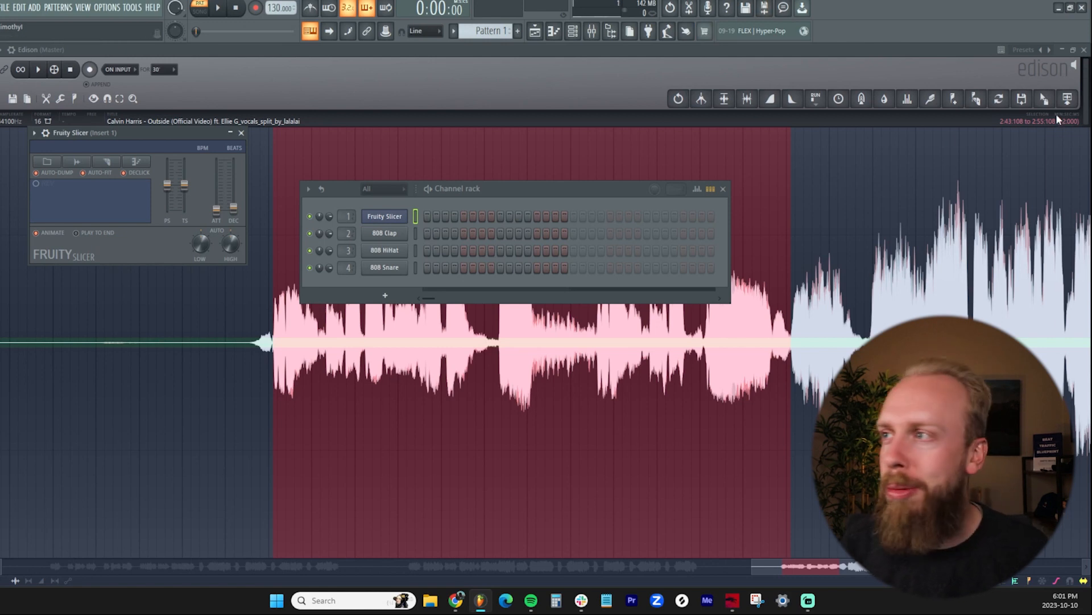
left_click_drag(1047, 101, 380, 215)
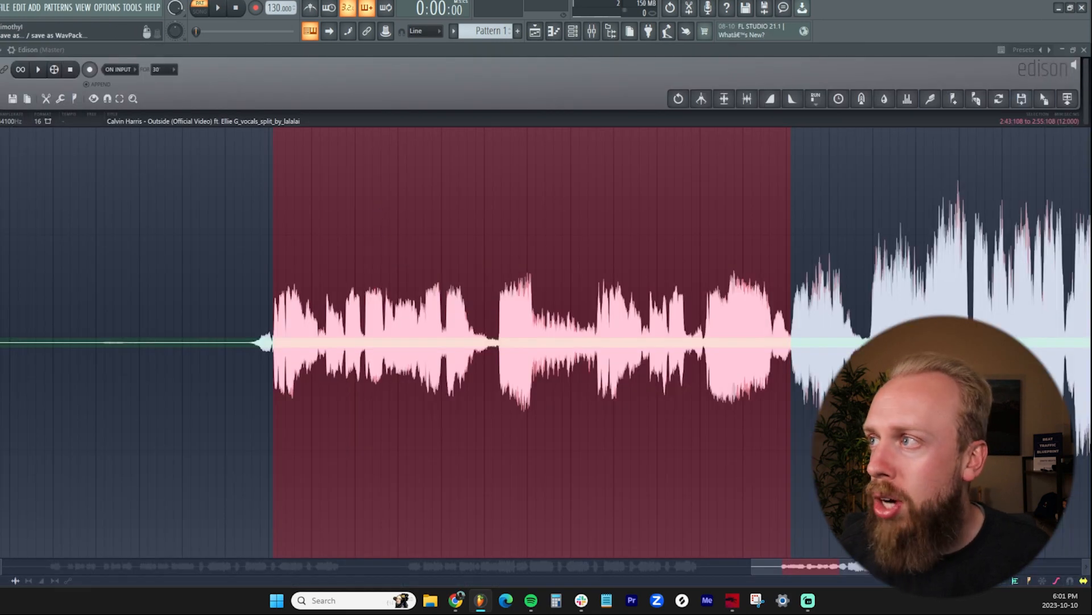
left_click(1084, 50)
left_click(1084, 50)
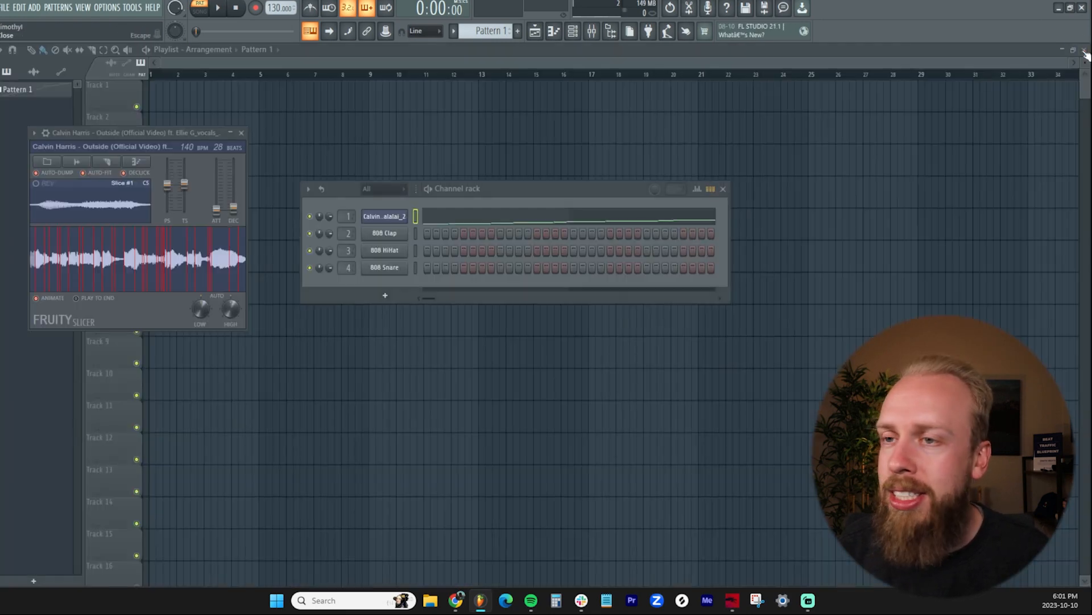
left_click_drag(134, 132, 530, 185)
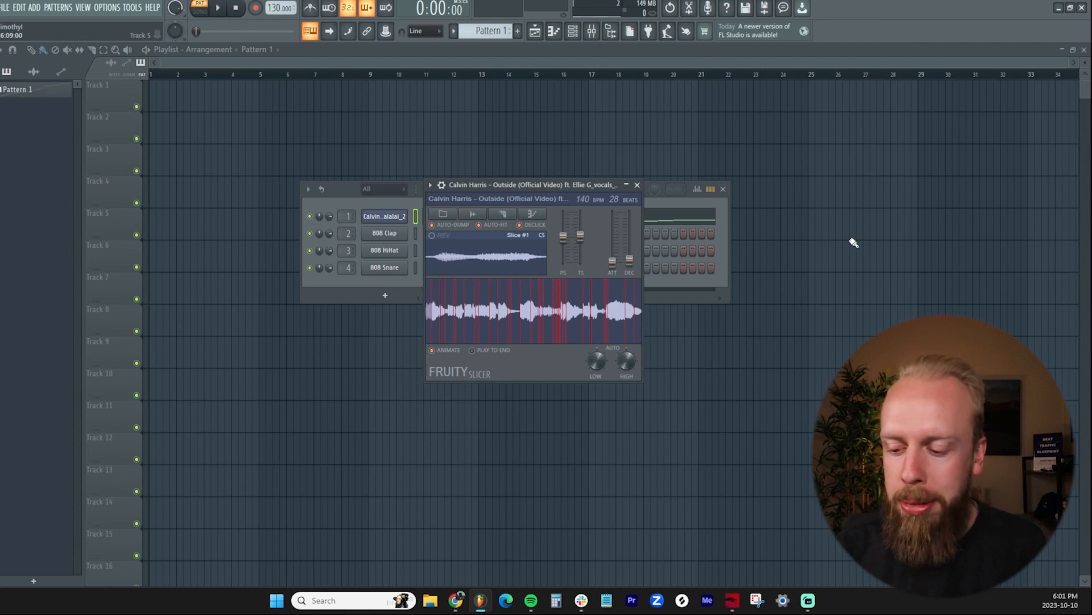
Play through the vocal slices in Fruity Slicer and adjust the high auto-slicing threshold
key("z")
key("s")
key("x")
key("d")
key("c")
key("v")
key("g")
key("b")
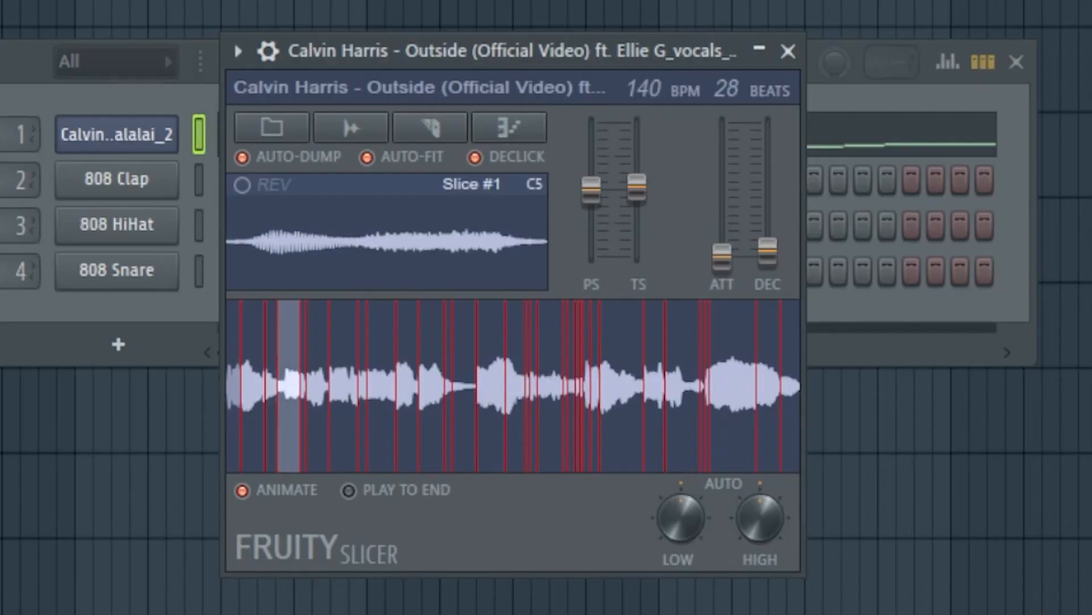
key("h")
key("n")
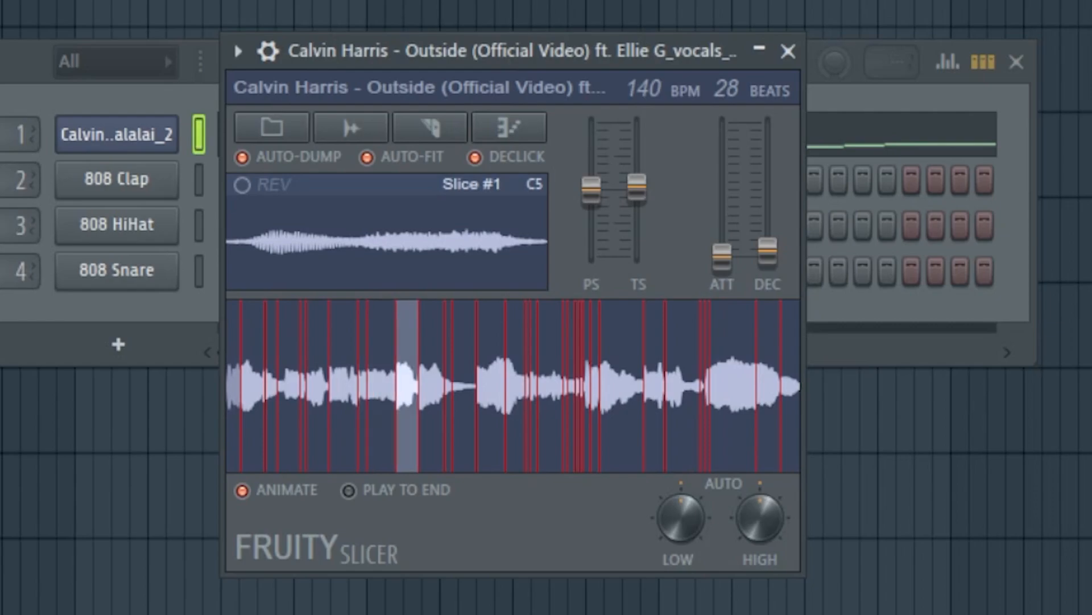
key("j")
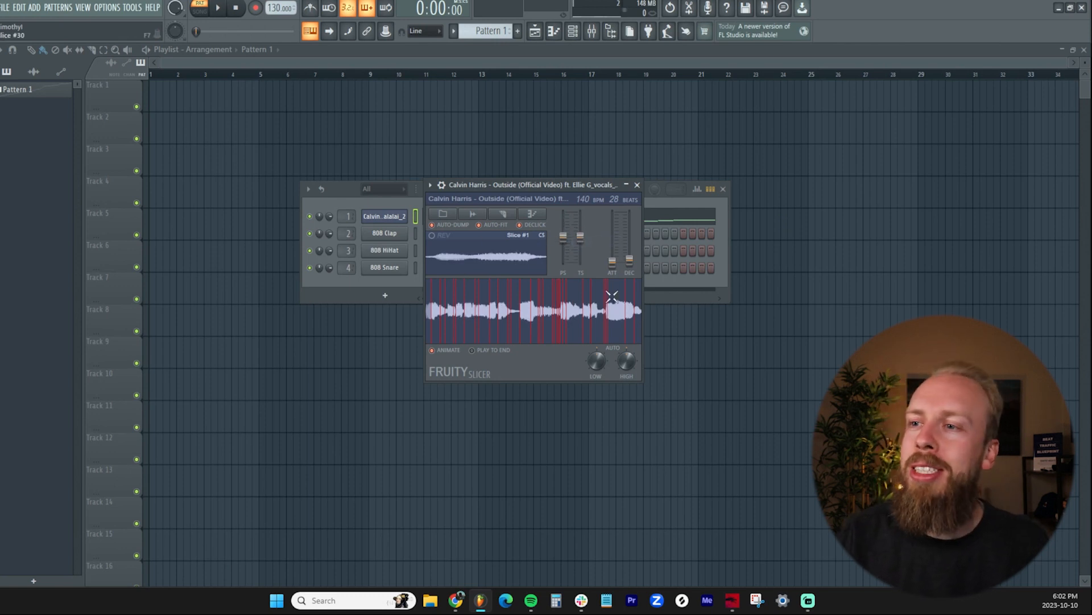
left_click_drag(620, 366, 619, 361)
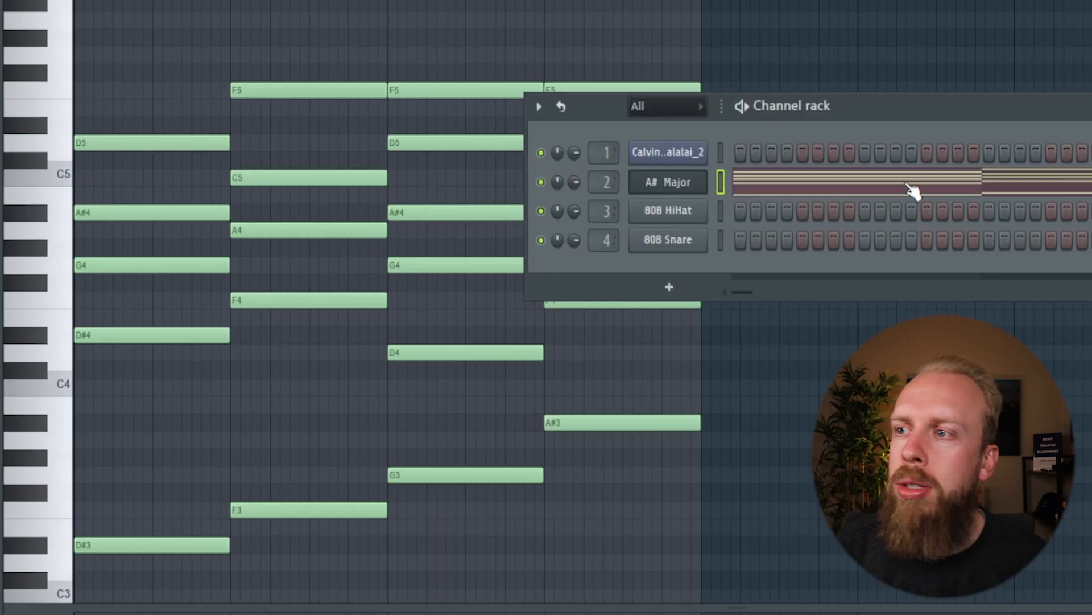
Play back the four-chord progression in the piano roll and review its notes
key("F6")
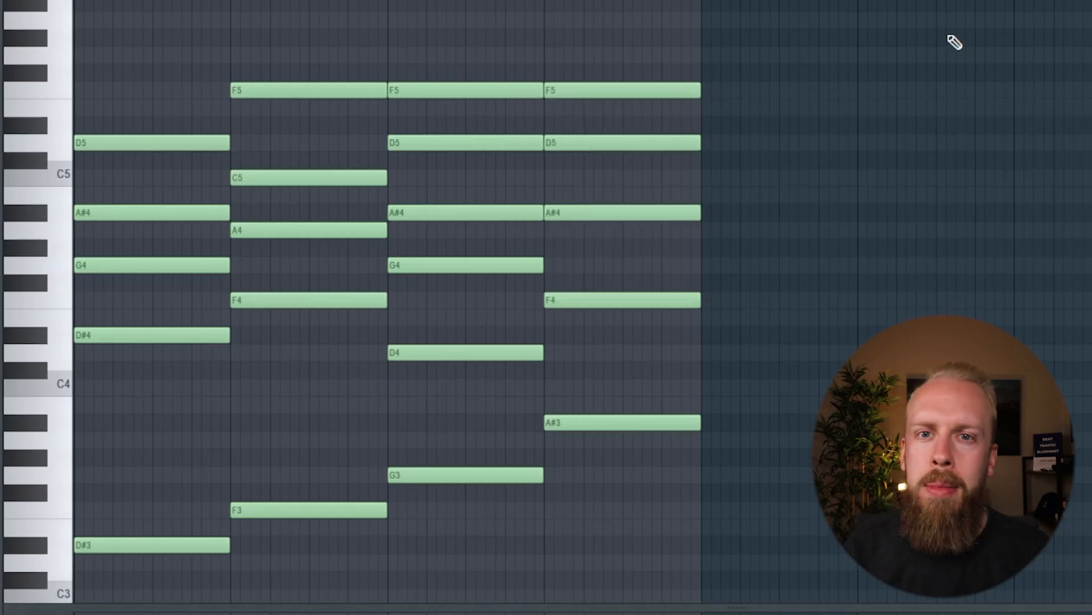
key("space")
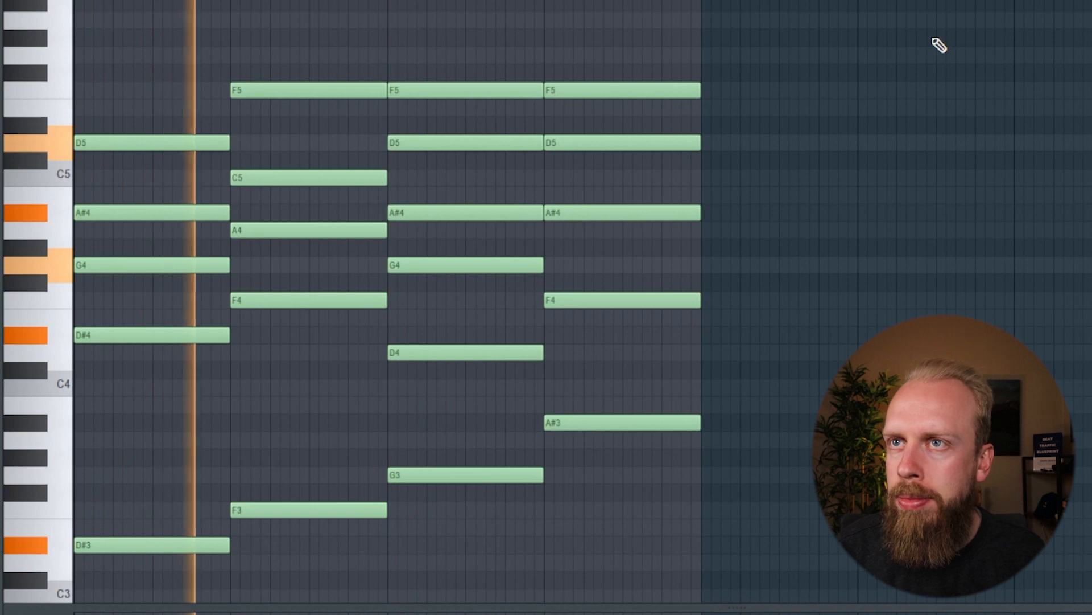
scroll(543, 301, "up", 1)
scroll(543, 301, "left", 2)
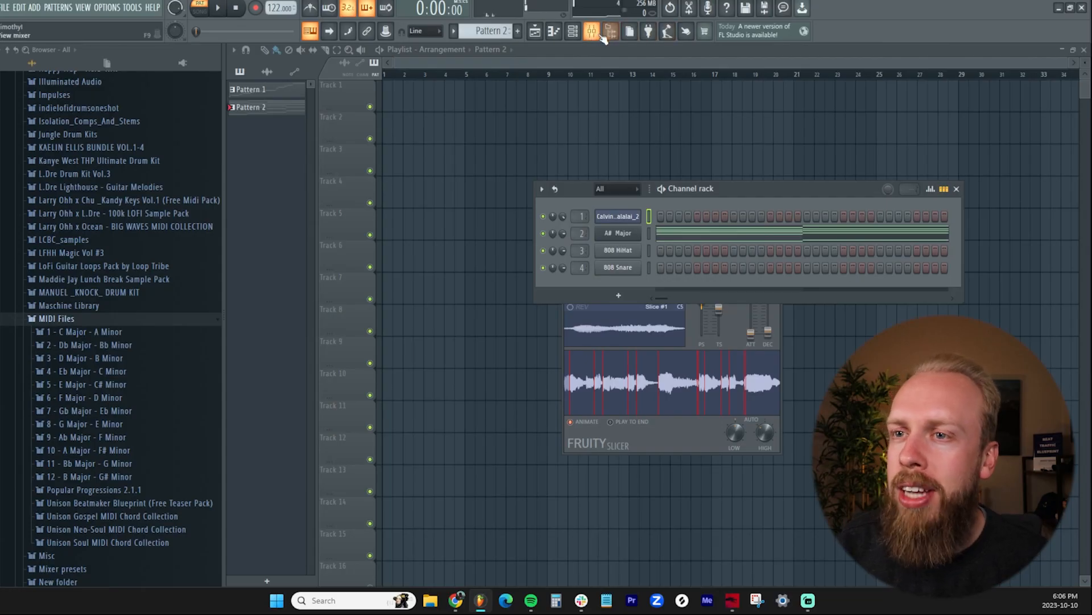
Route the sliced vocal channel to mixer track Insert 1
left_click(605, 34)
right_click(322, 261)
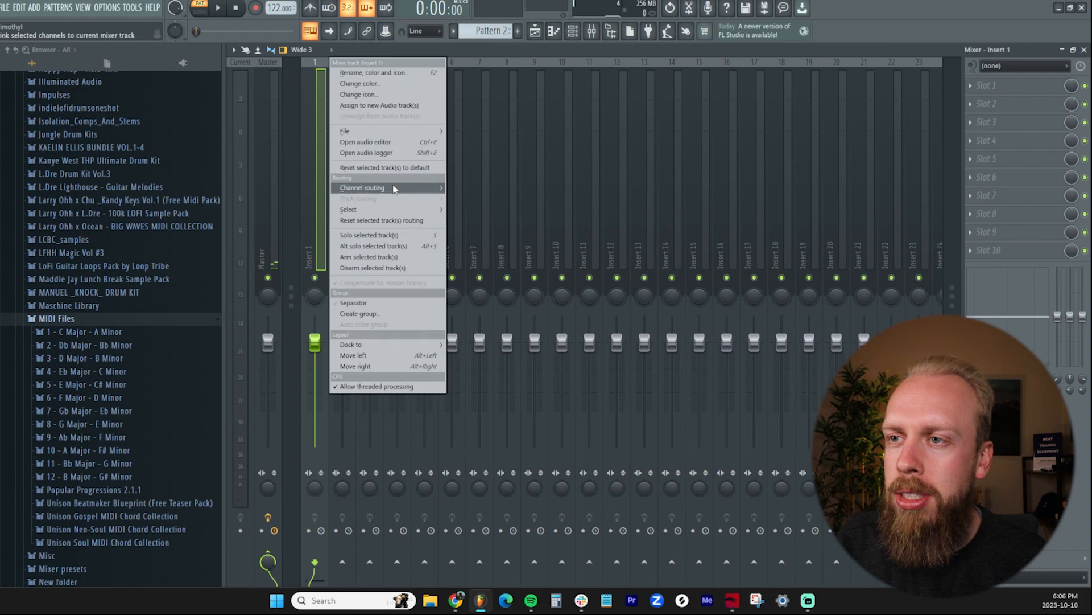
left_click(463, 188)
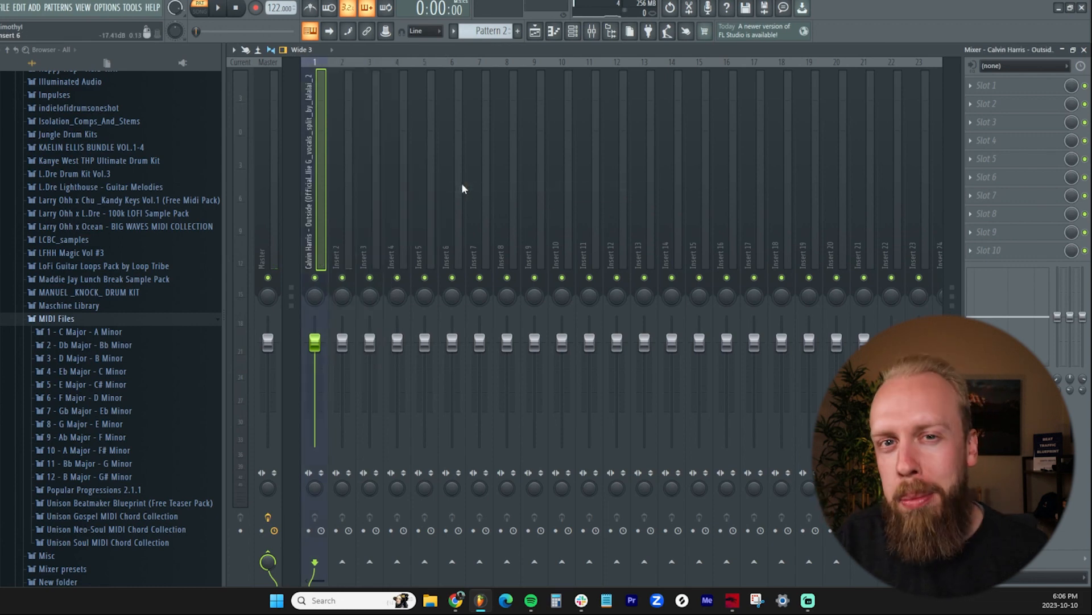
Add ValhallaVintageVerb to the first effect slot of the vocal's mixer track and close its window
left_click(1013, 85)
mouse_move(1048, 100)
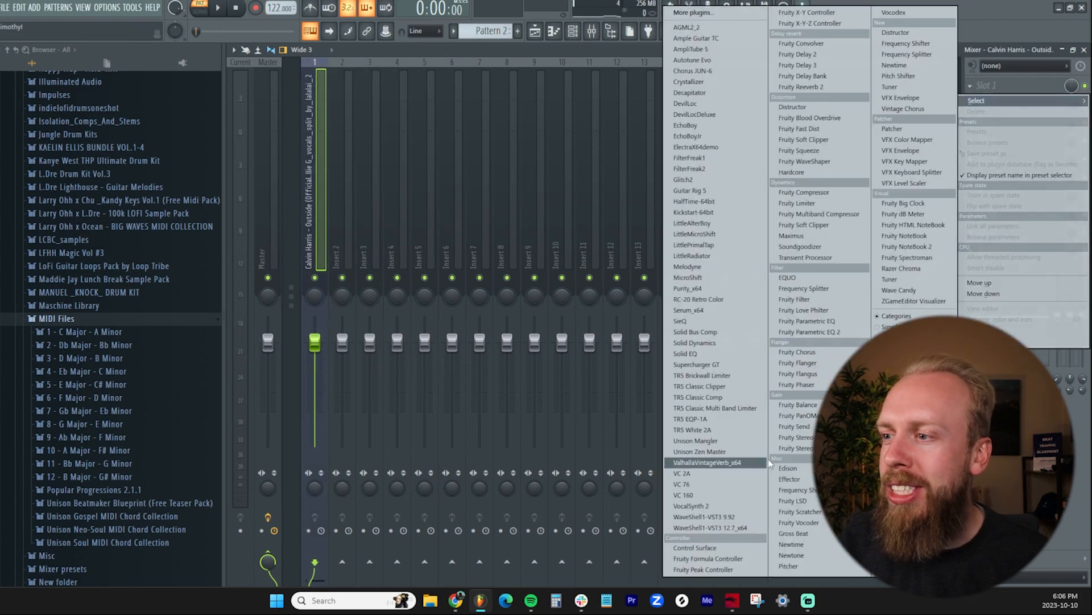
left_click(750, 463)
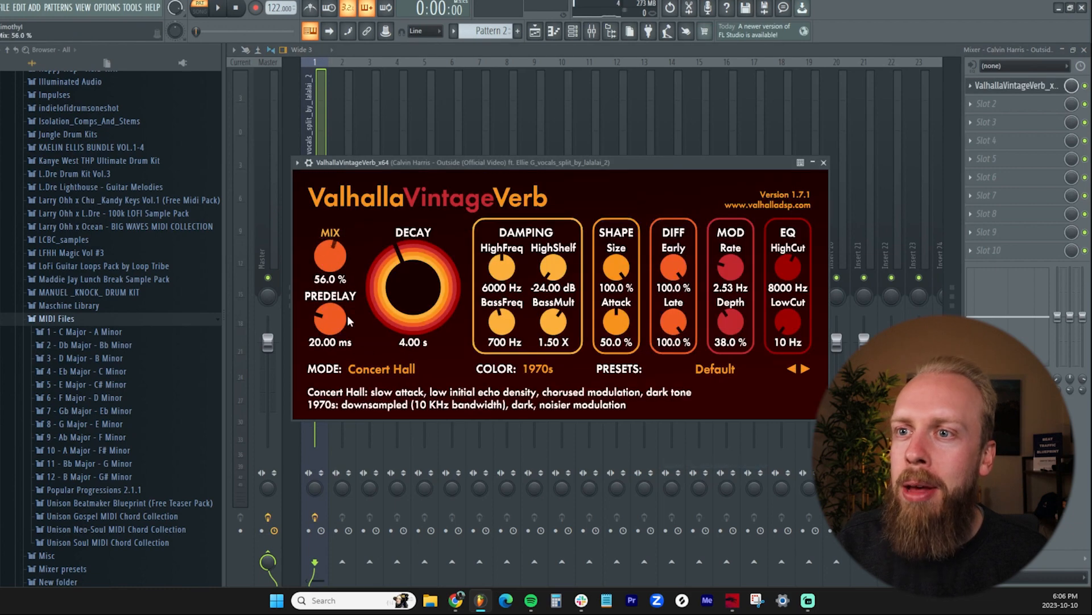
left_click(825, 164)
Add Fruity Delay 2 and Fruity Parametric EQ 2 to effect slots 2 and 3 of the vocal's mixer track
left_click(1033, 104)
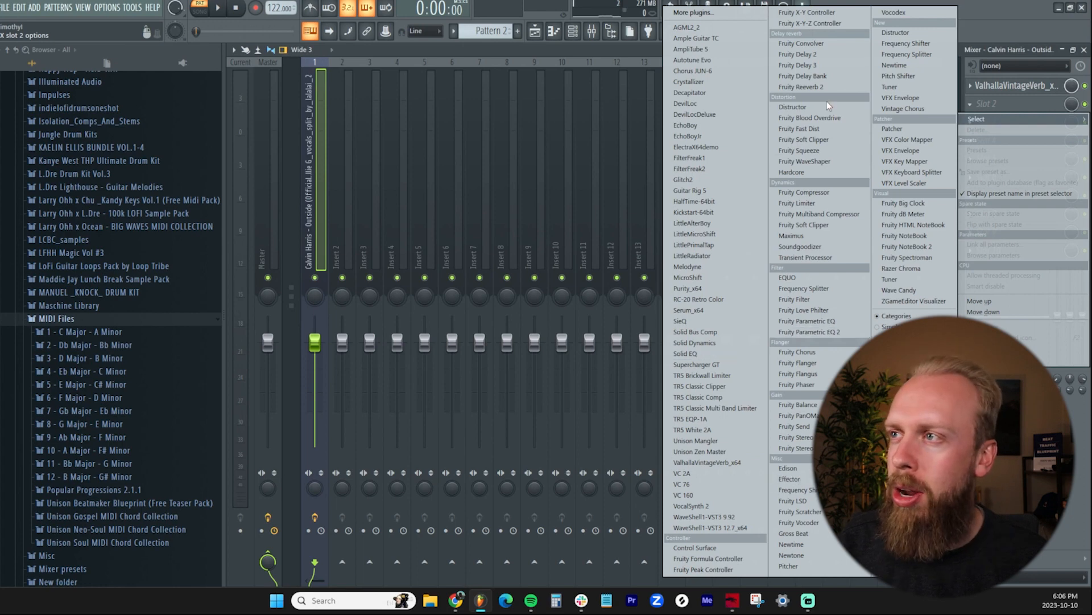
left_click(823, 57)
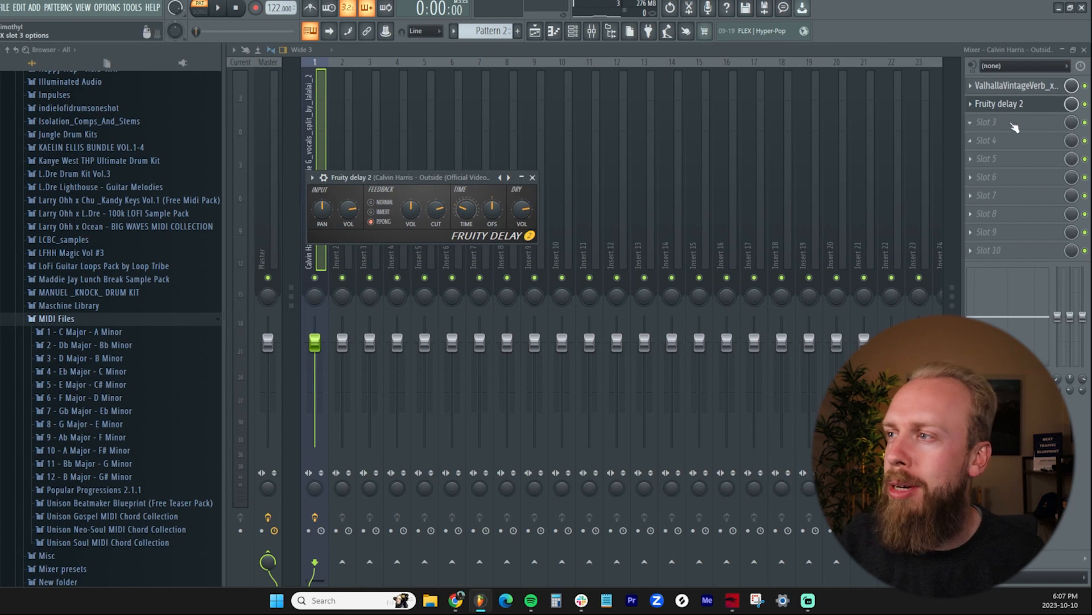
left_click(1014, 128)
left_click(839, 333)
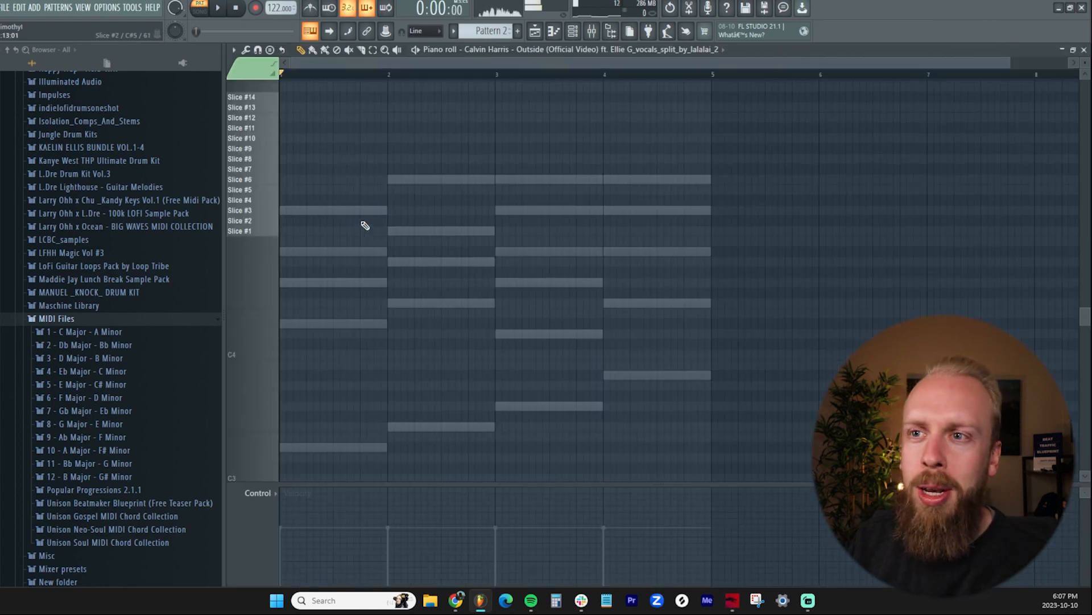
scroll(367, 228, "up", 2)
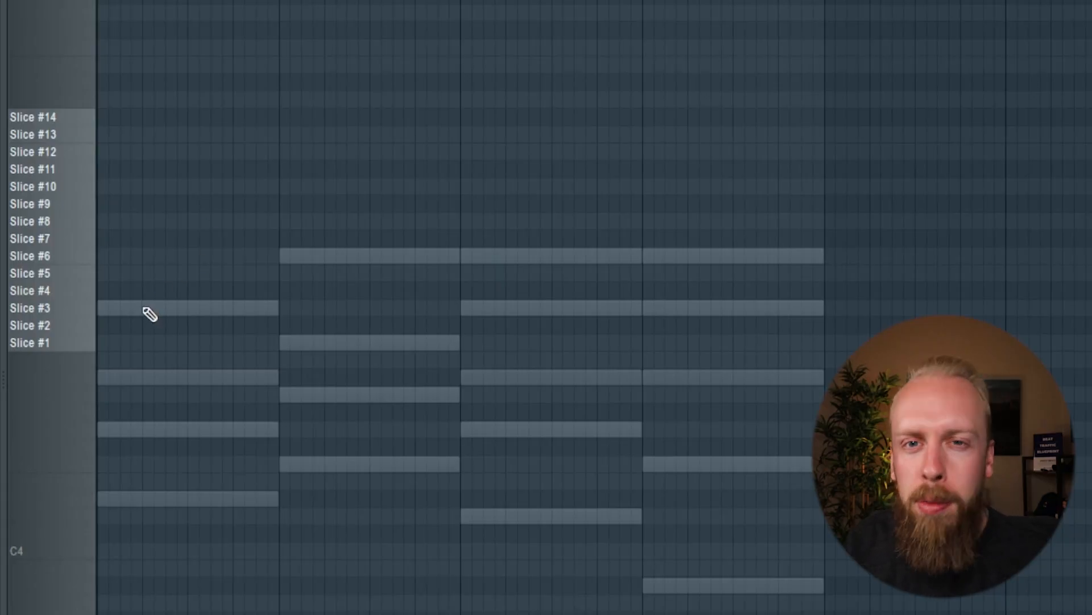
left_click(152, 345)
right_click(145, 341)
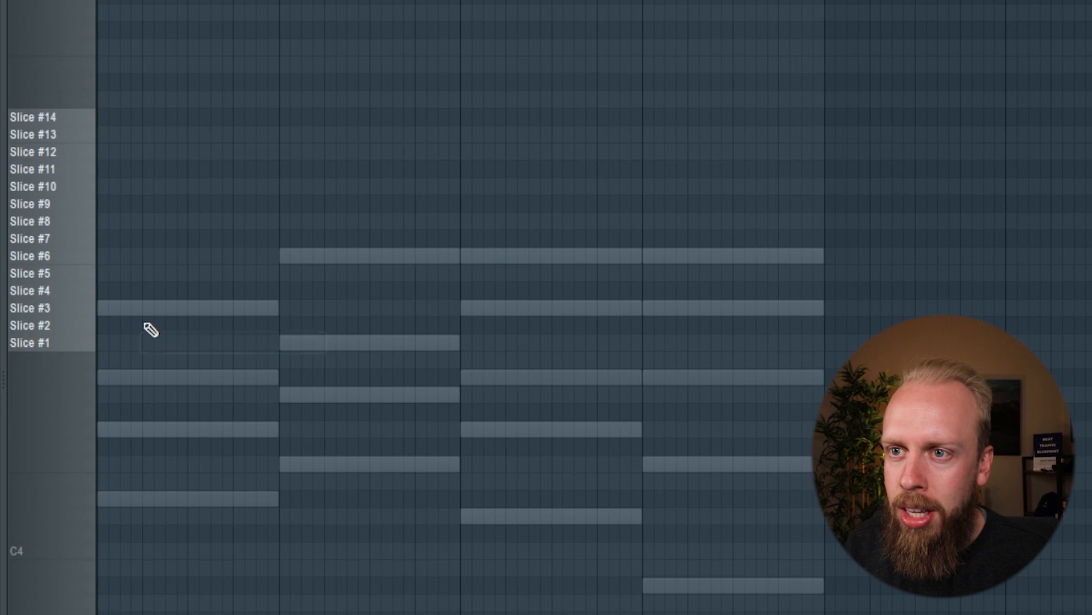
left_click(146, 325)
right_click(322, 327)
Sequence one beat of Slice #3 on beat 2 of the first bar, followed by Slice #2 and a half-bar Slice #7
left_click(167, 308)
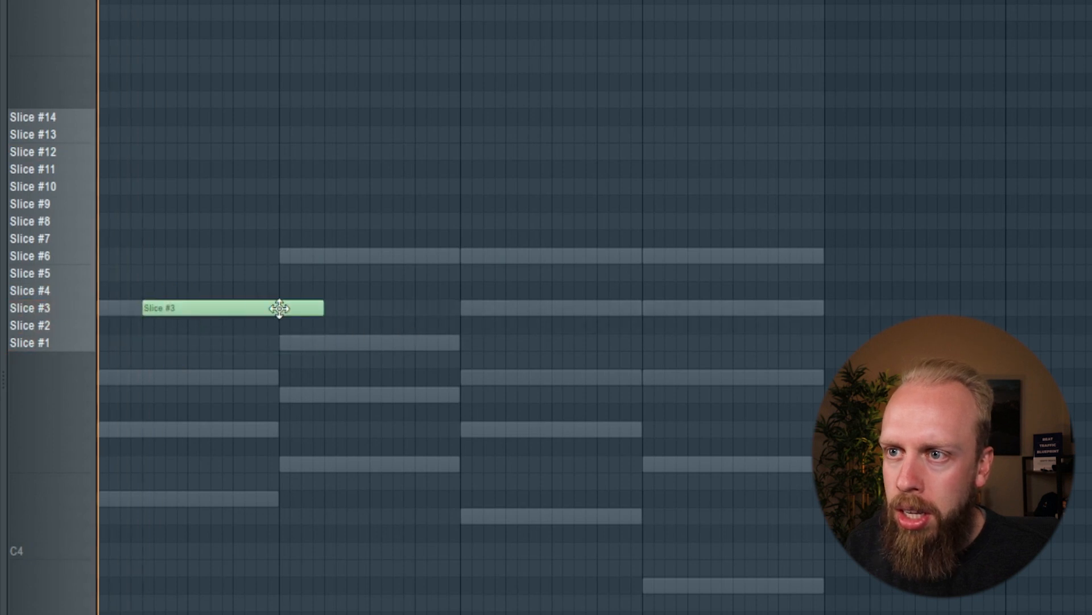
left_click_drag(322, 308, 169, 318)
left_click(191, 326)
left_click_drag(237, 324, 281, 324)
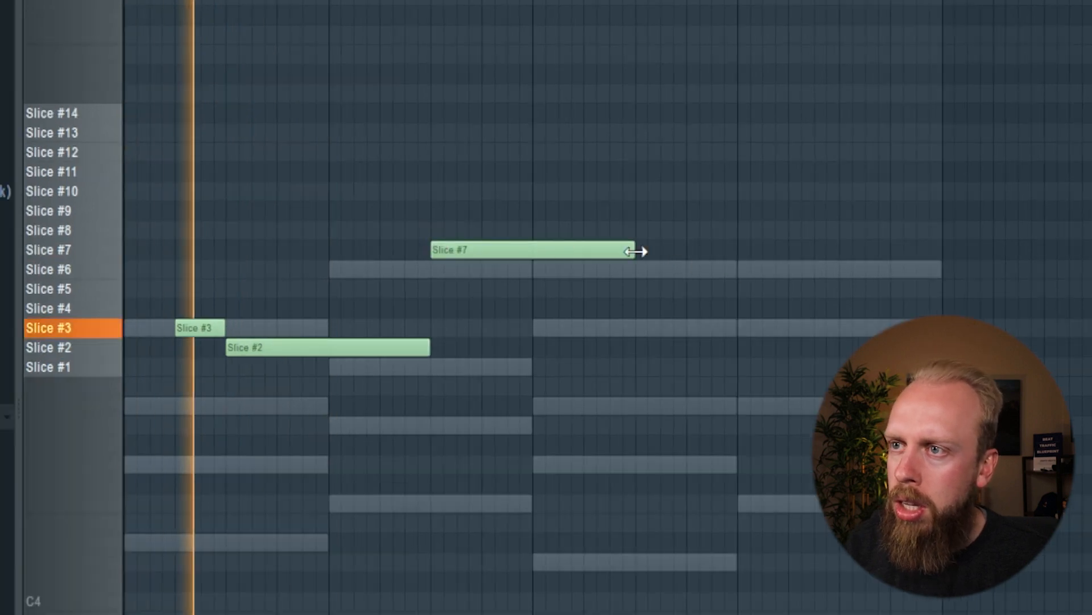
left_click_drag(636, 251, 542, 273)
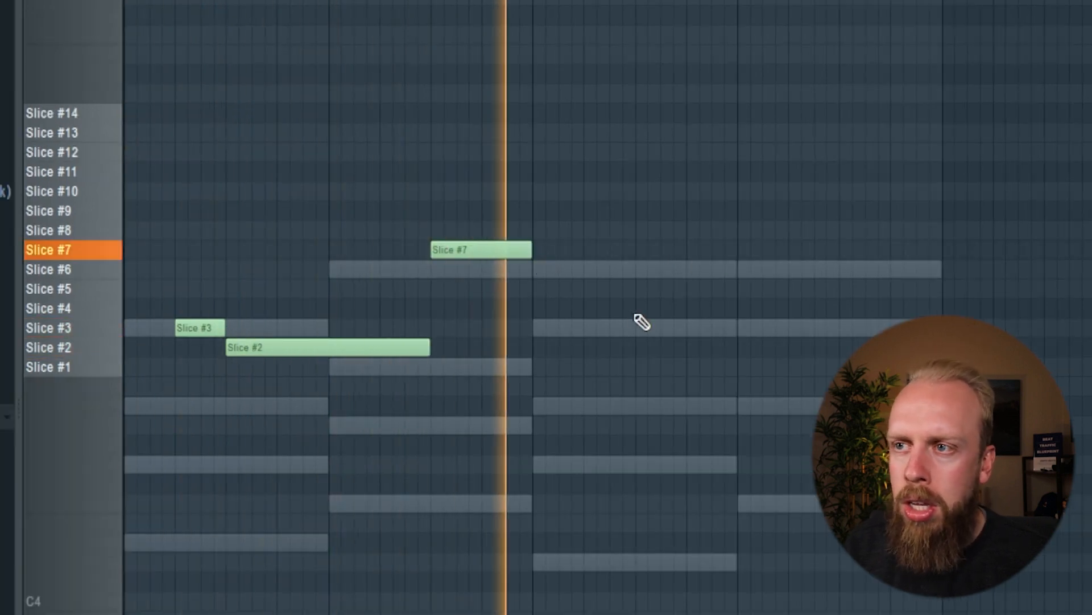
Play the vocal-chop pattern and open the mixer to the vocal's effect slots
key("space")
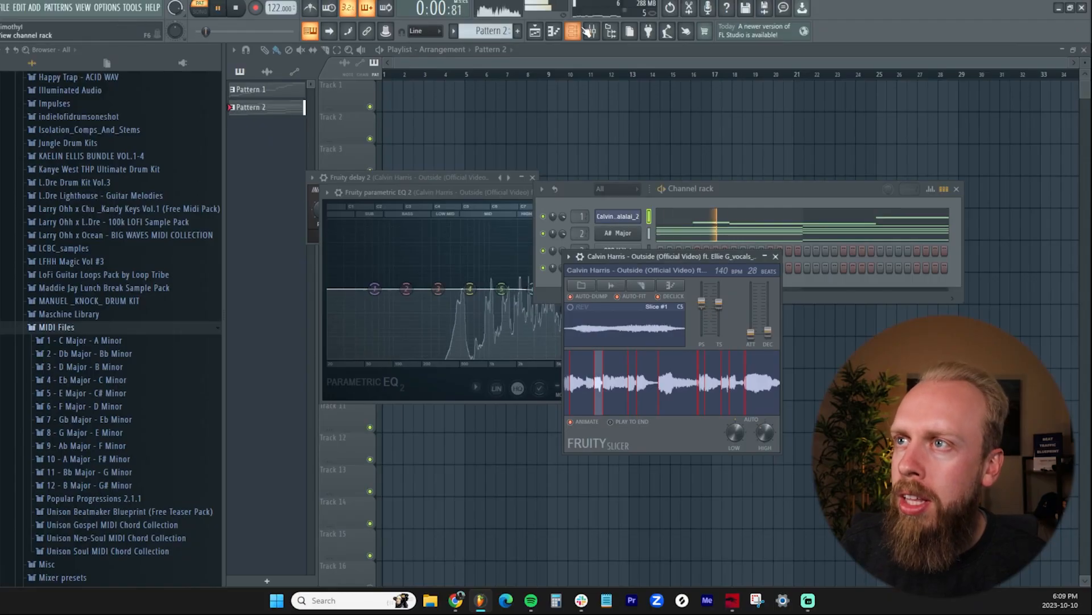
left_click(591, 31)
left_click(1011, 128)
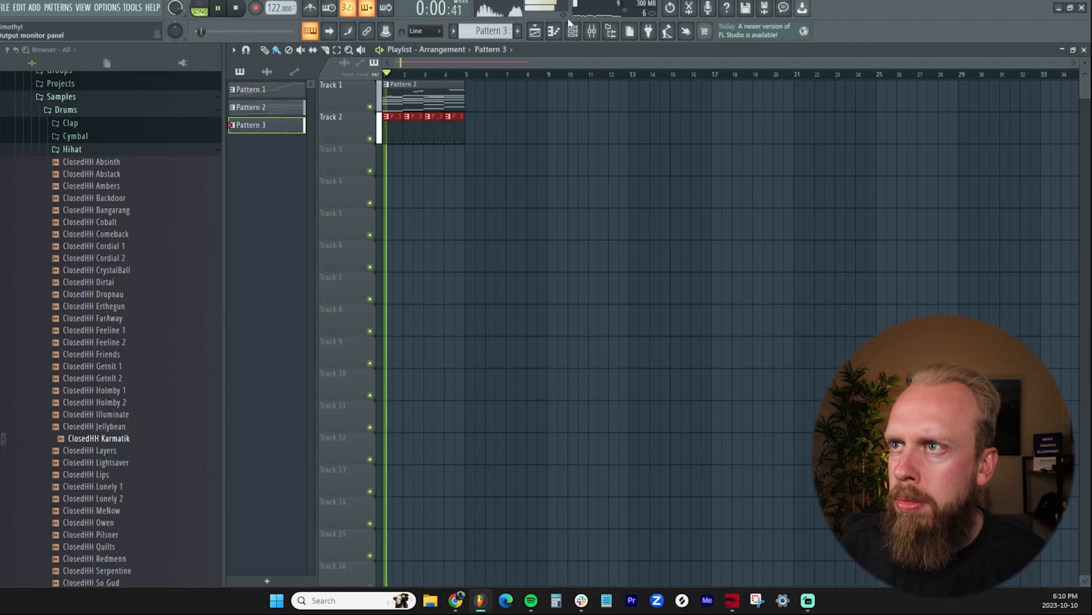
Show the channel rack and collapse the Hihat sample folder in the browser
left_click(572, 30)
scroll(146, 317, "up", 7)
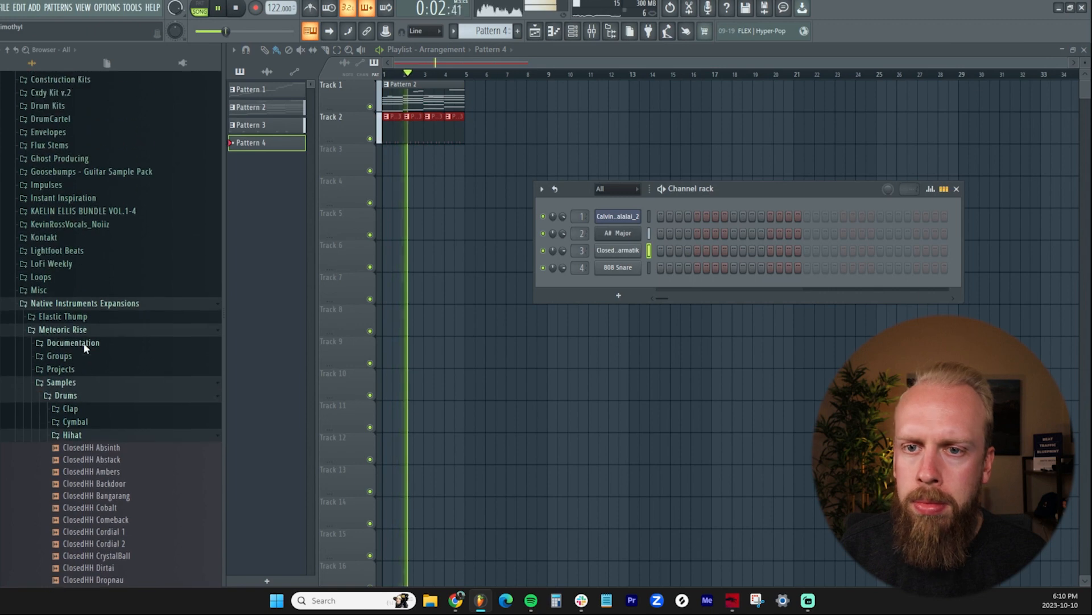
left_click(72, 437)
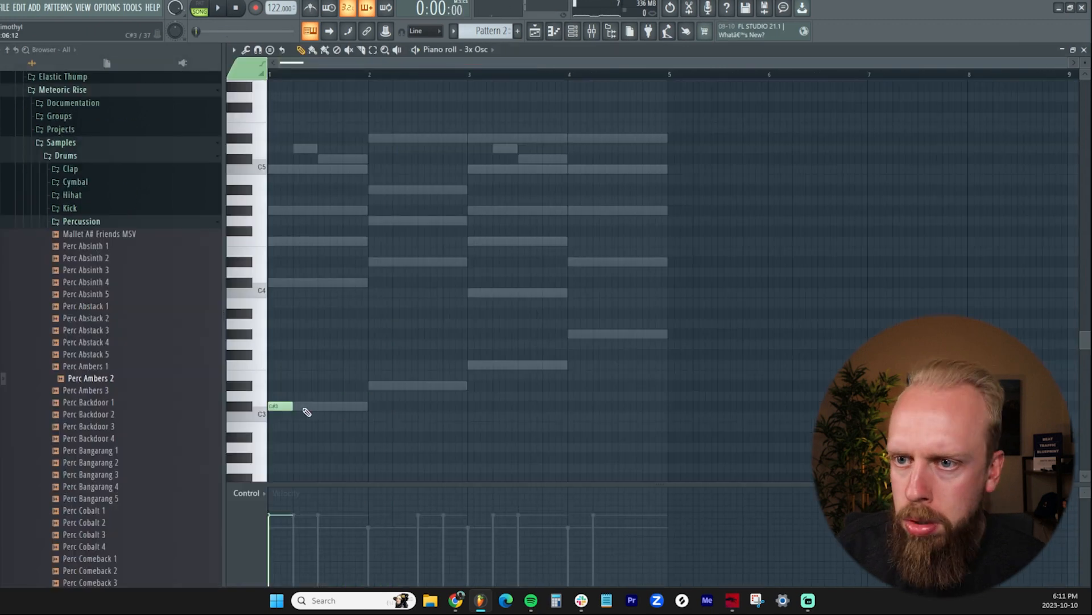
Lay out 3x Osc bass notes on C#, D#, F and G# over the four bars and raise them all one octave
left_click_drag(306, 406, 362, 406)
key("ctrl+a")
left_click_drag(278, 405, 577, 329, "shift")
key("ctrl+a")
key("ctrl+Up")
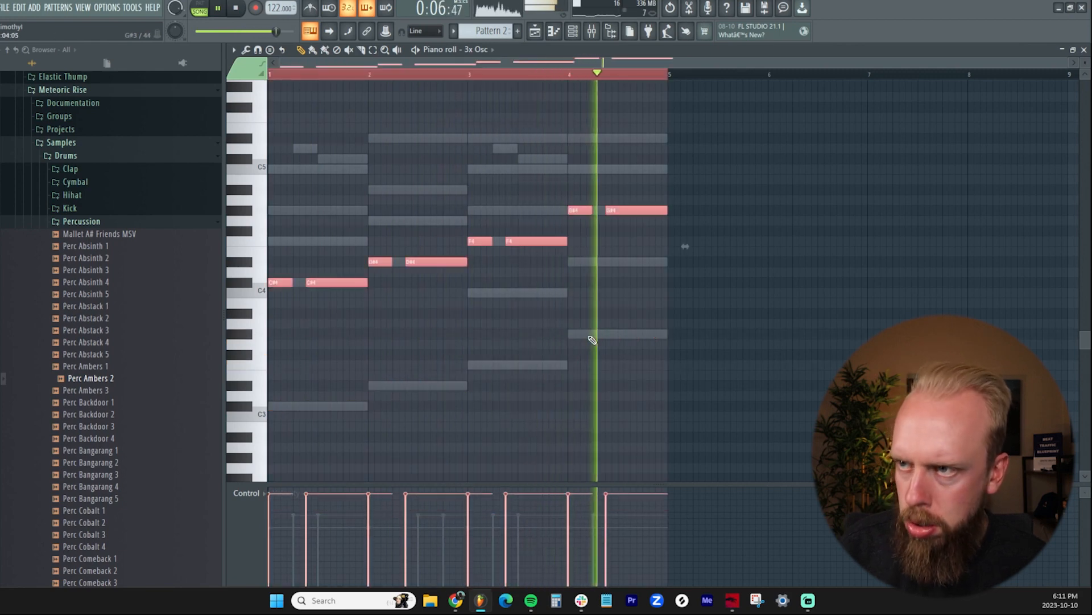
Lower the 3x Osc F4 and G#4 notes in bars 3 and 4 by one octave
left_click_drag(698, 245, 571, 211, "ctrl")
left_click_drag(711, 286, 469, 177, "ctrl")
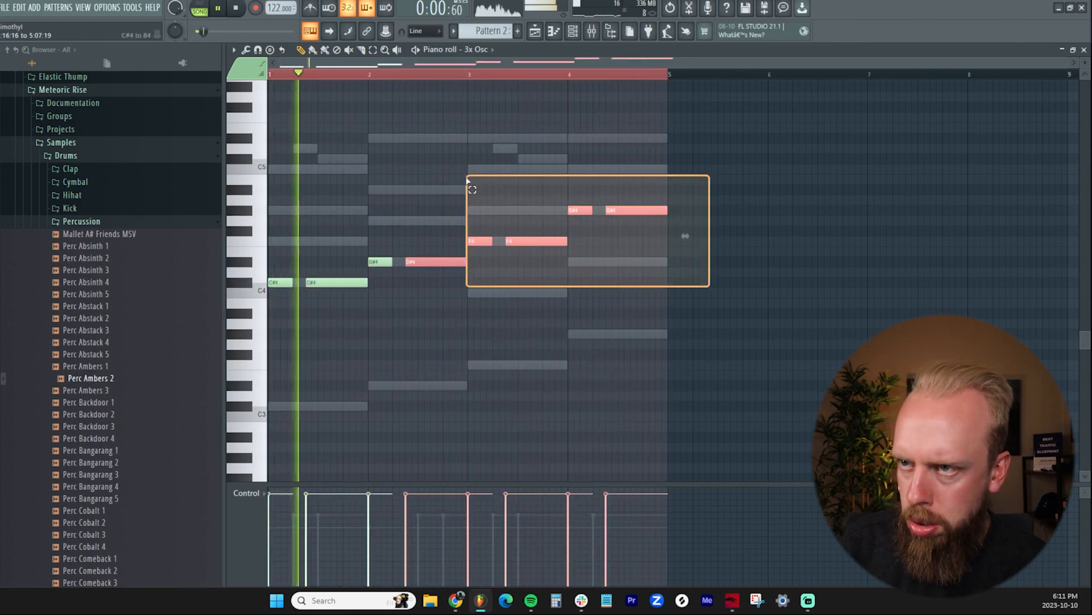
key("ctrl+Down")
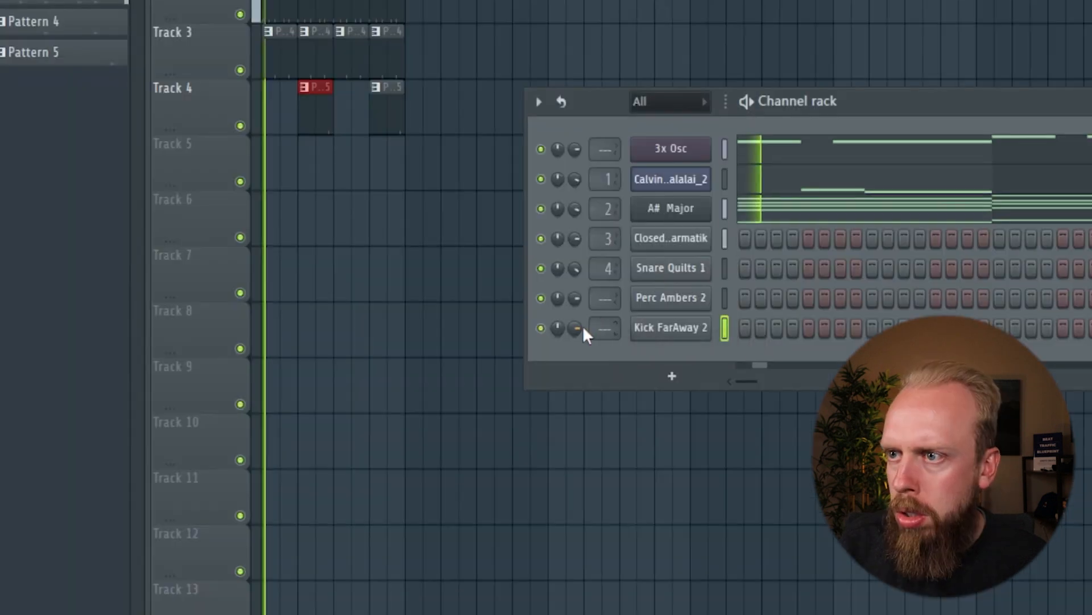
Raise the level-adjustment volume of the Kick FarAway 2 channel slightly above centre and close its settings
left_click(669, 329)
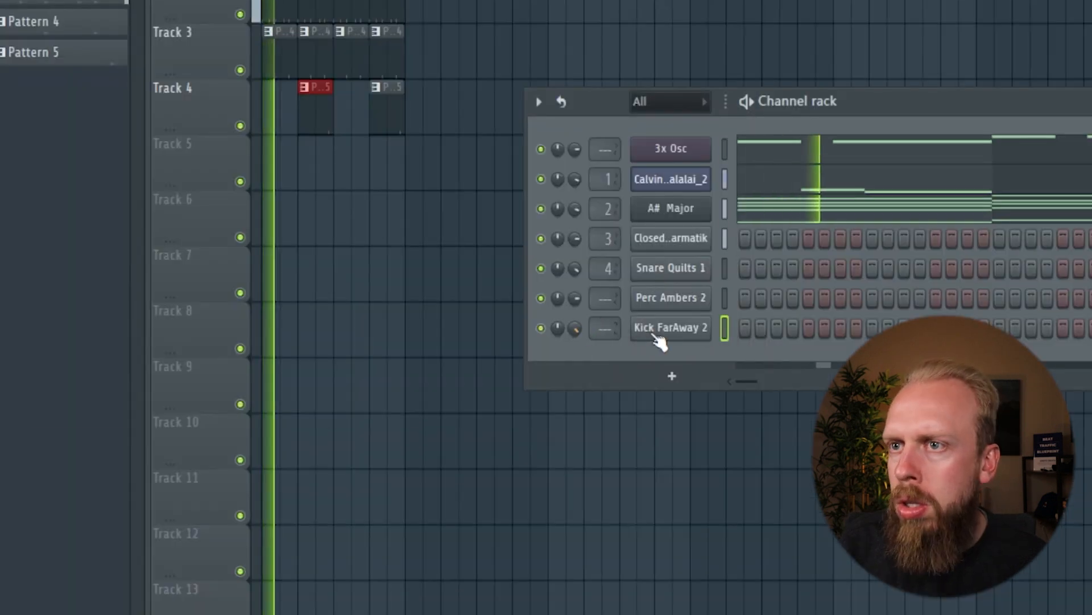
left_click(138, 14)
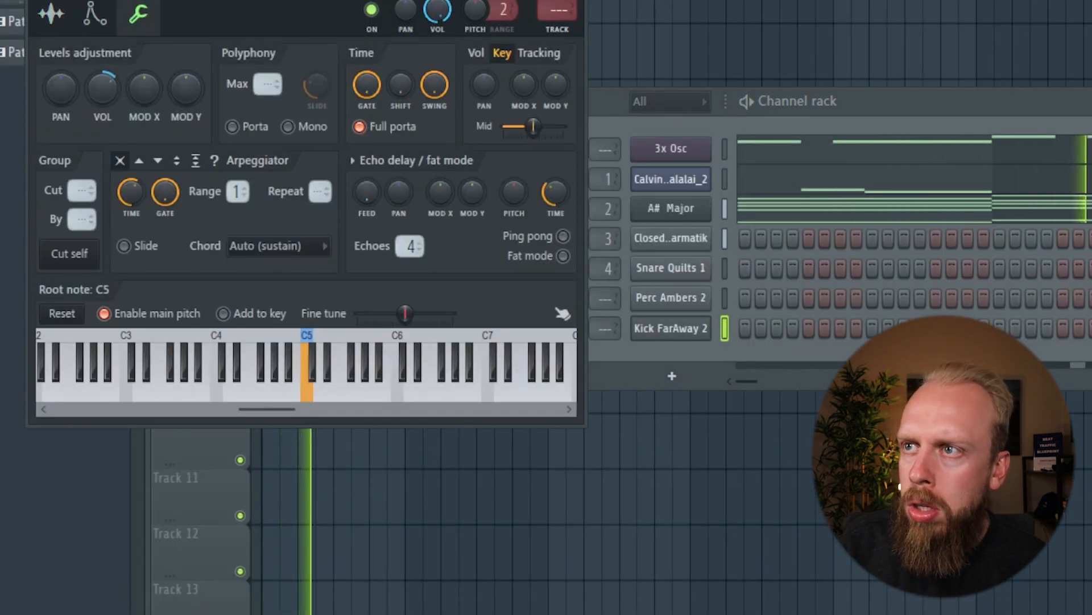
key("Escape")
Create Pattern 6 with Kick FarAway 2 hits every four steps and place its clips across the first four bars of Track 5
key("KP_Add")
key("KP_Add")
key("KP_Add")
key("KP_Add")
key("KP_Add")
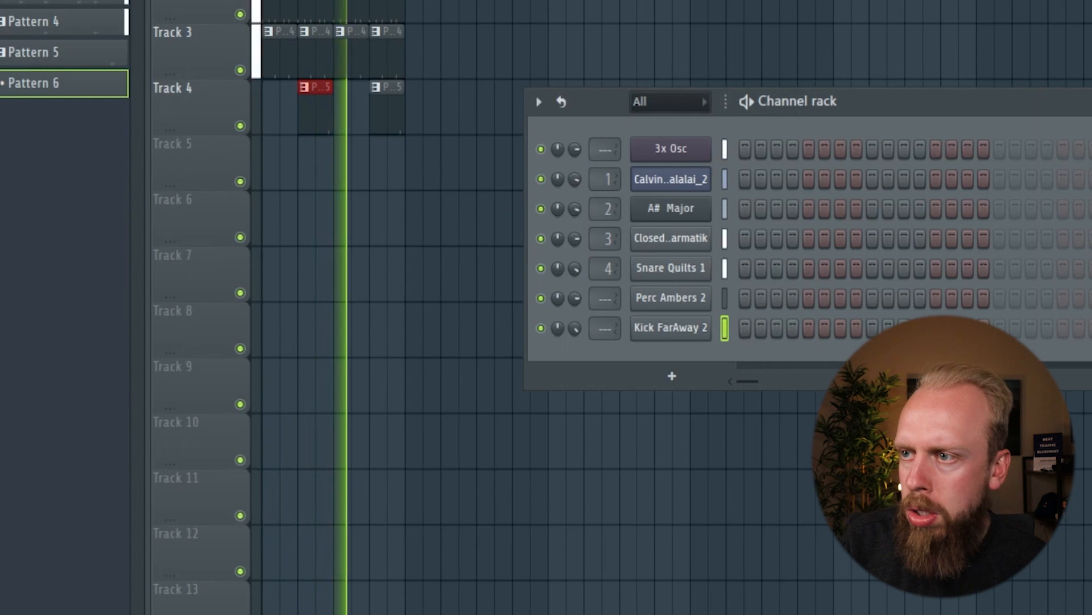
right_click(678, 330)
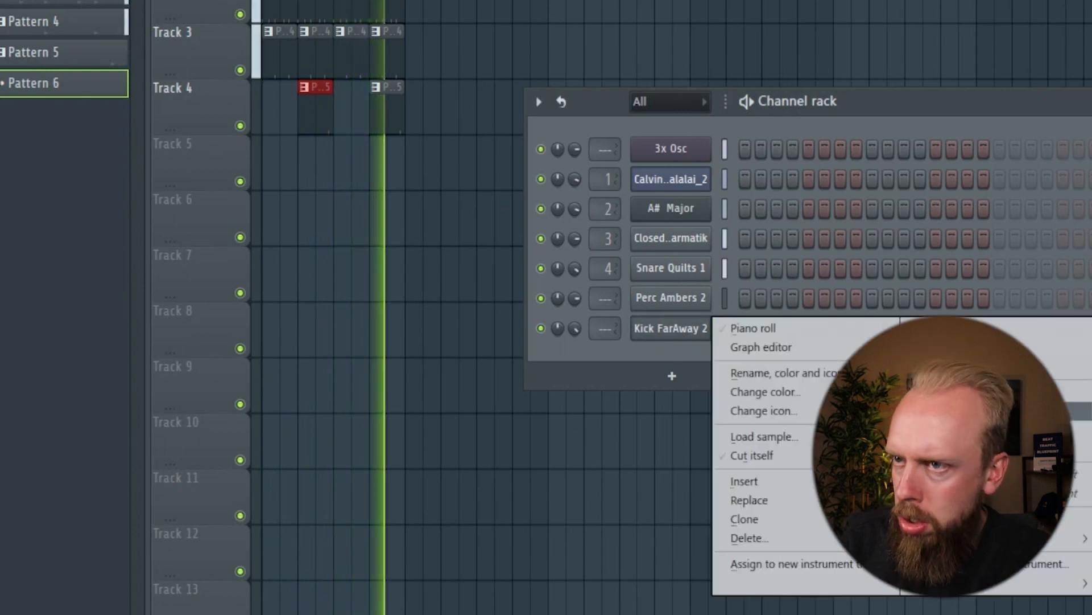
left_click(945, 411)
left_click_drag(279, 162, 387, 162)
key("F6")
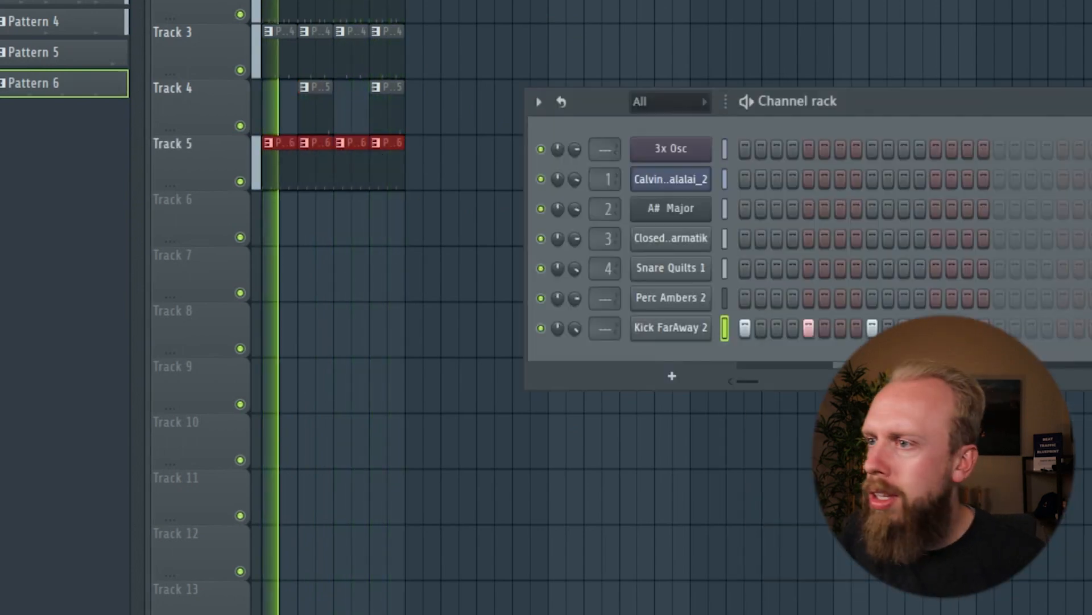
Raise the Kick FarAway 2 channel's level-adjustment volume further
left_click(675, 327)
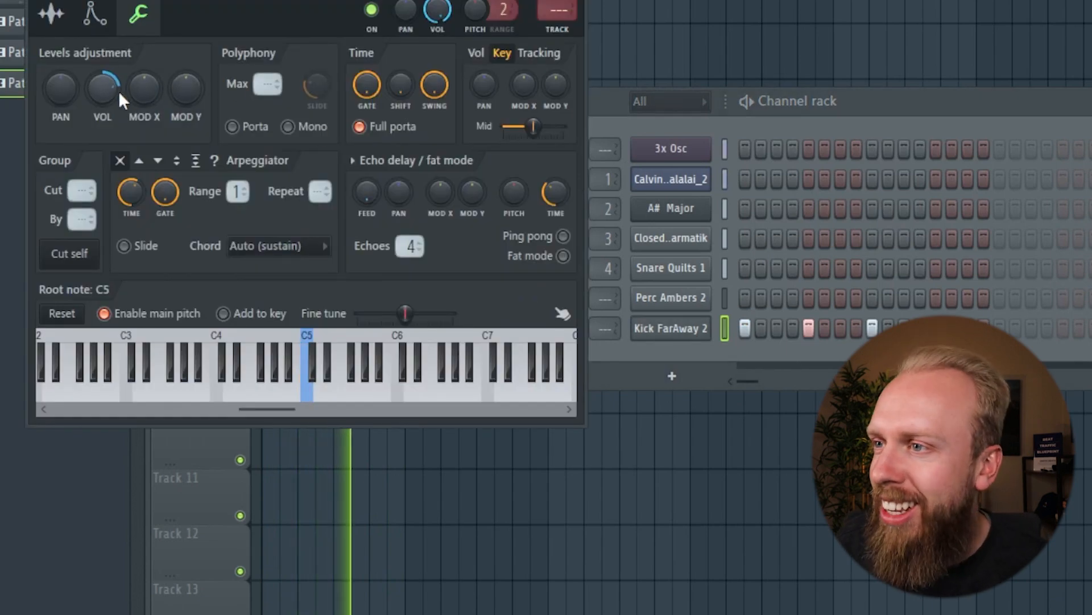
Lower the pitch shift (PS) of the vocal channel's Fruity Slicer well below its centre position
left_click(696, 187)
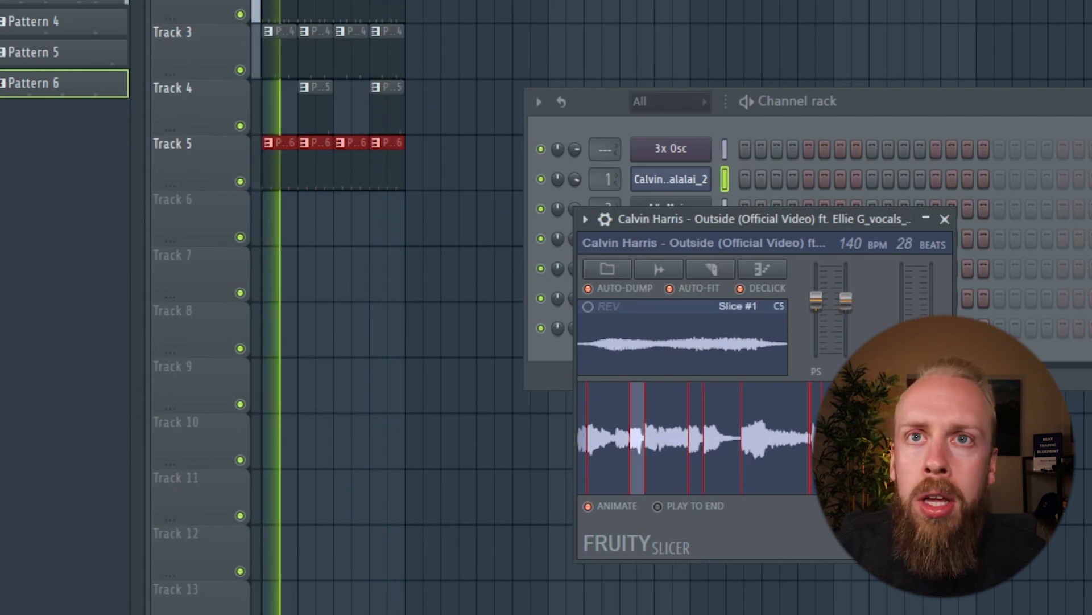
left_click_drag(824, 309, 824, 350)
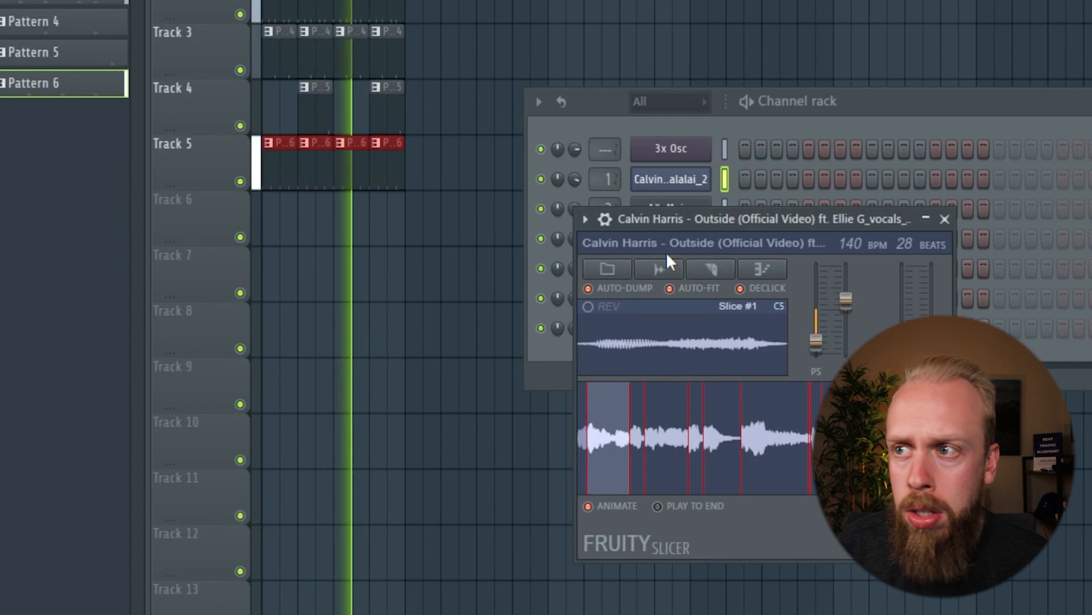
left_click(573, 168)
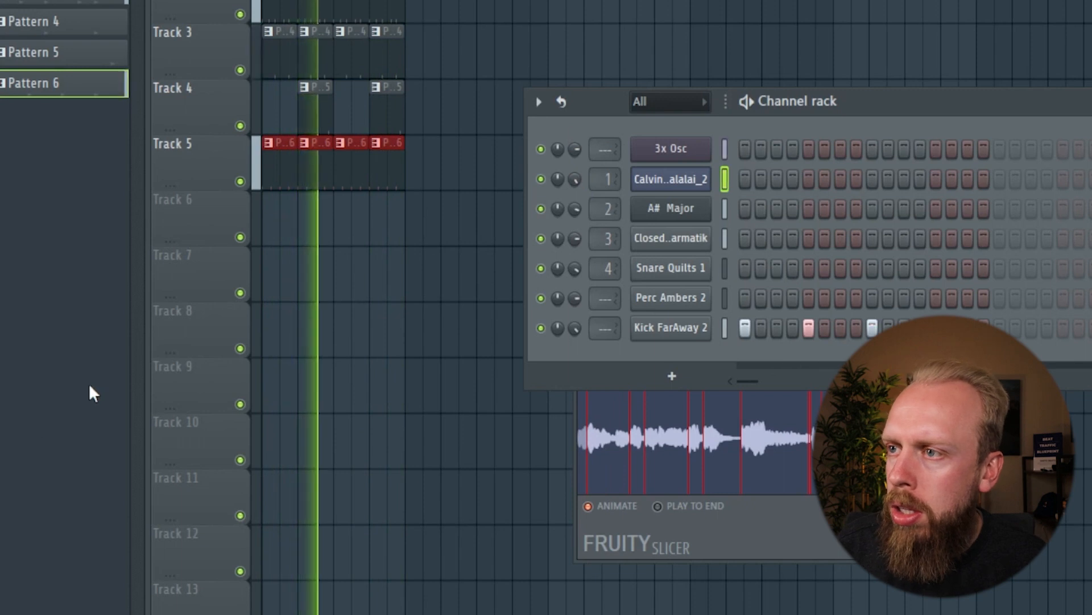
left_click(766, 547)
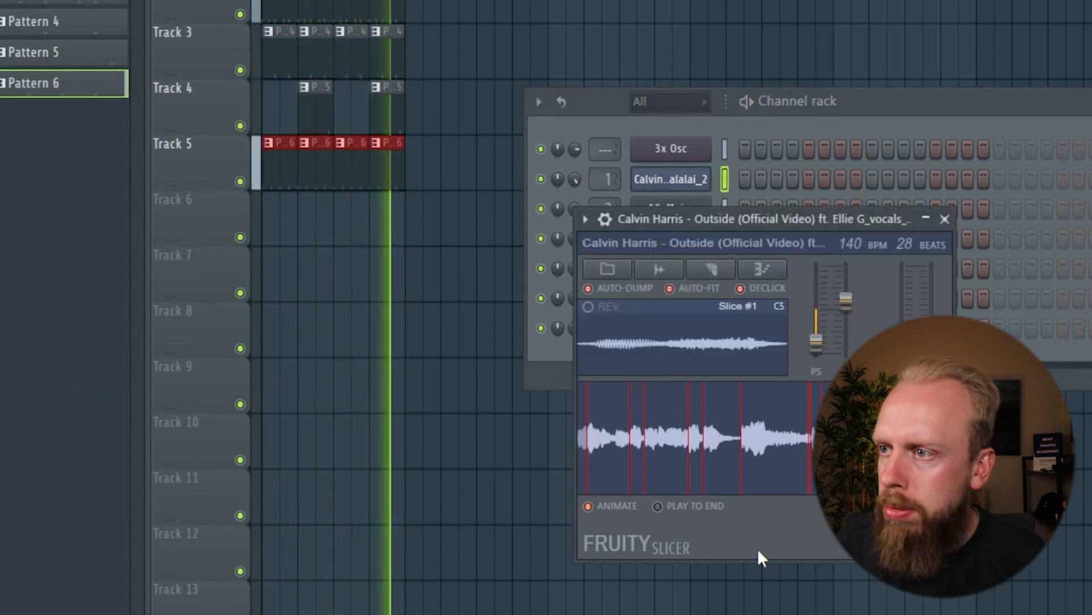